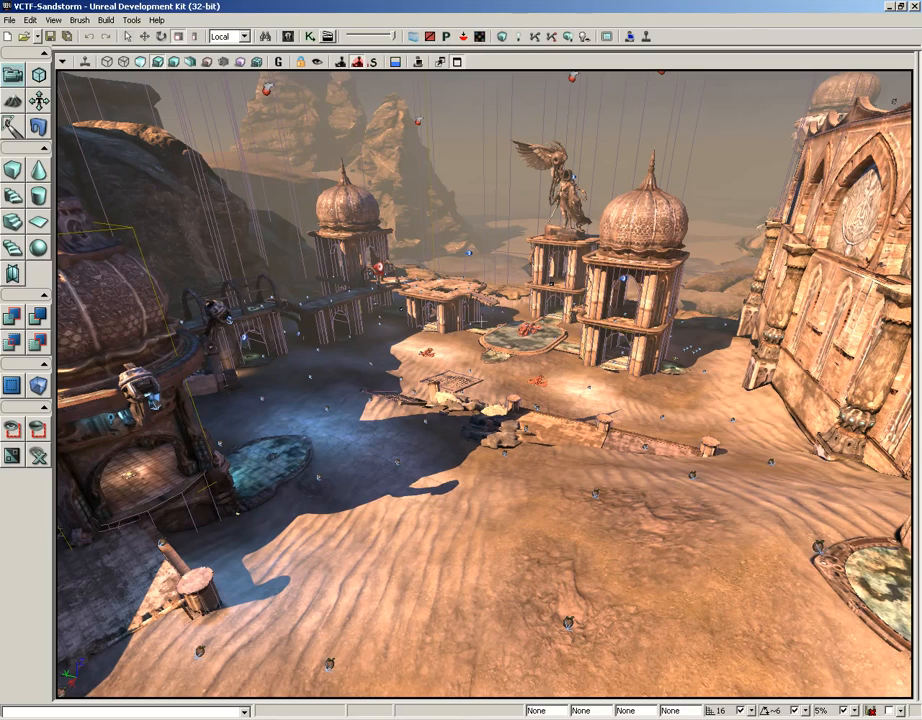
# - Turn on selection of translucent objects in the viewport
pyautogui.moveTo(484, 383); pyautogui.dragTo(305, 258, button='right')
pyautogui.click(414, 40)
pyautogui.press('w')
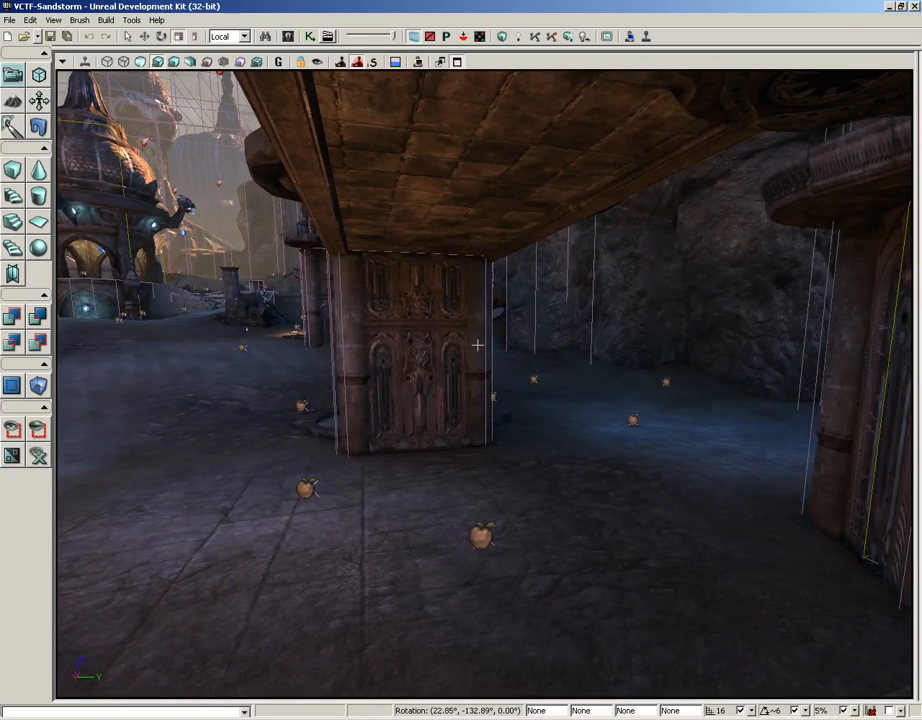
# - Open the Content Browser and filter the assets to static meshes matching "light"
pyautogui.click(290, 37)
pyautogui.moveTo(285, 70); pyautogui.dragTo(688, 17)
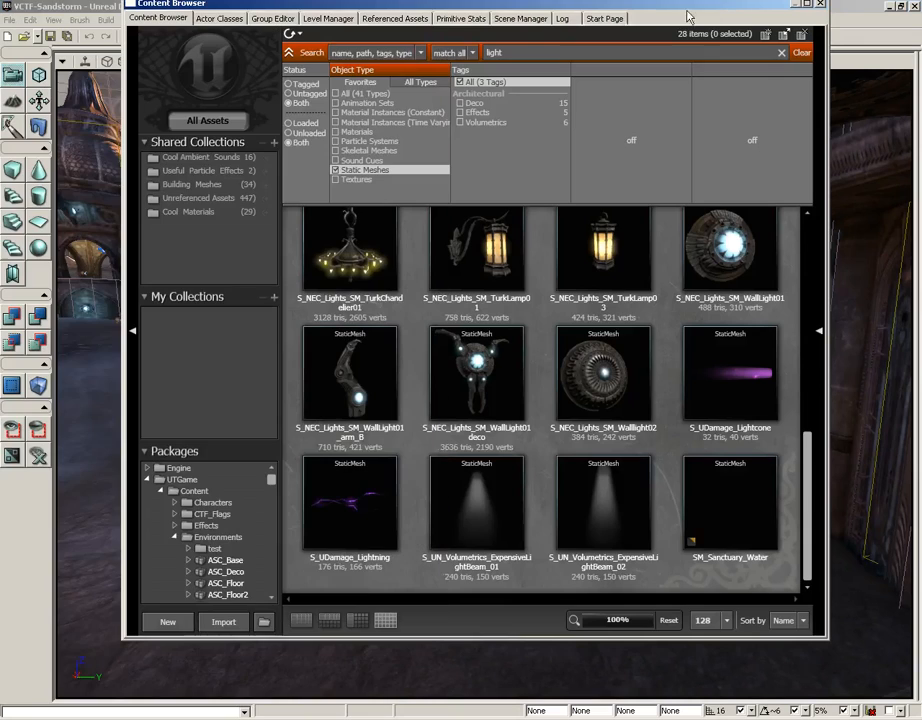
pyautogui.click(802, 52)
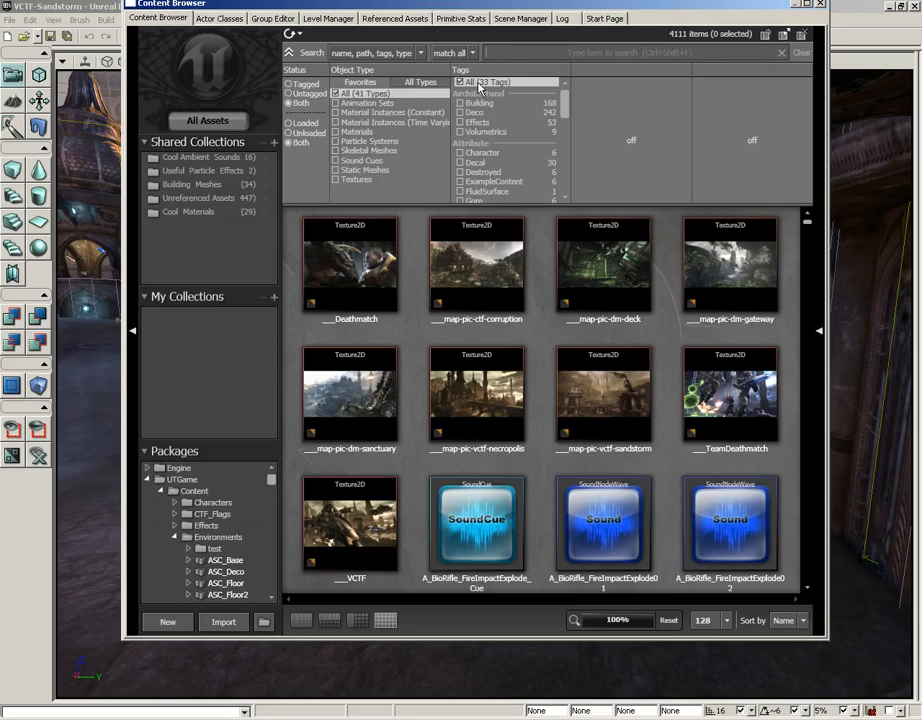
pyautogui.write('light')
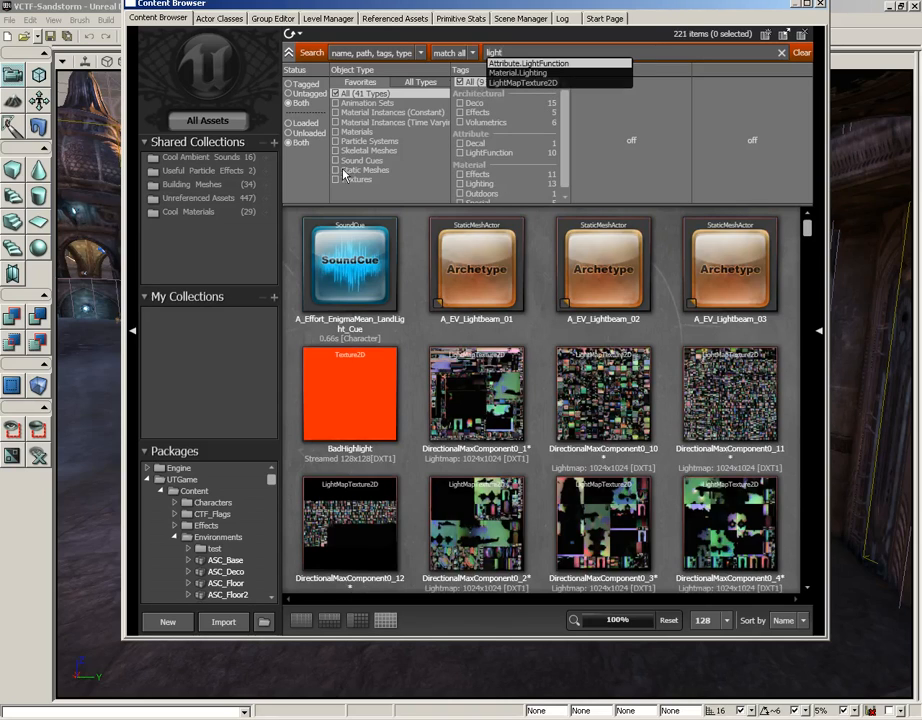
pyautogui.click(336, 170)
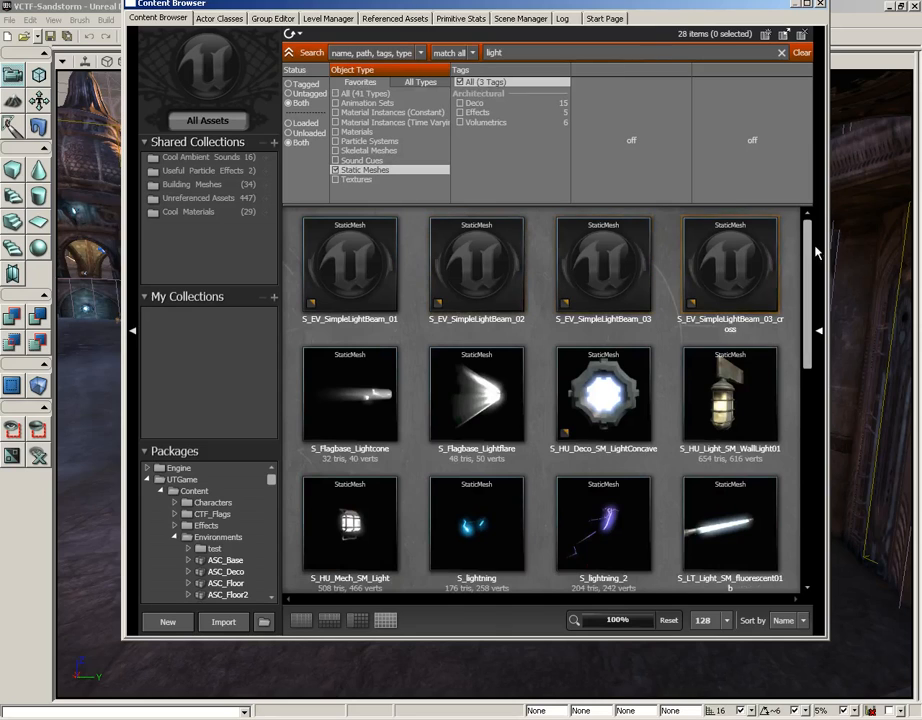
pyautogui.moveTo(810, 255); pyautogui.dragTo(810, 468)
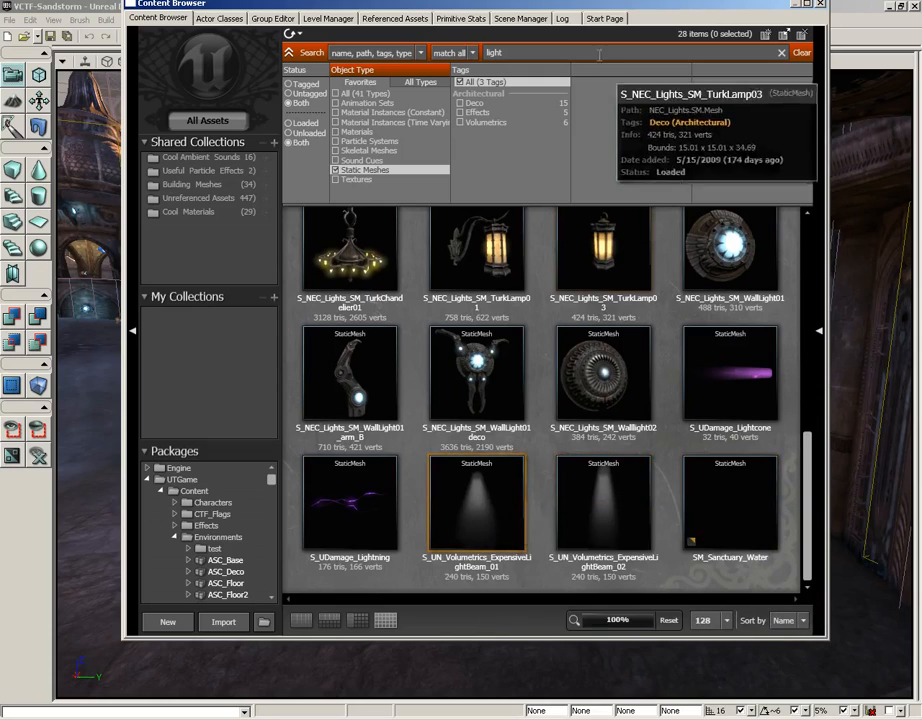
# - Place the S_UN_Volumetrics_ExpensiveLightBeam_02 mesh on the tiled ceiling of the dark passage and close the Content Browser
pyautogui.click(641, 537)
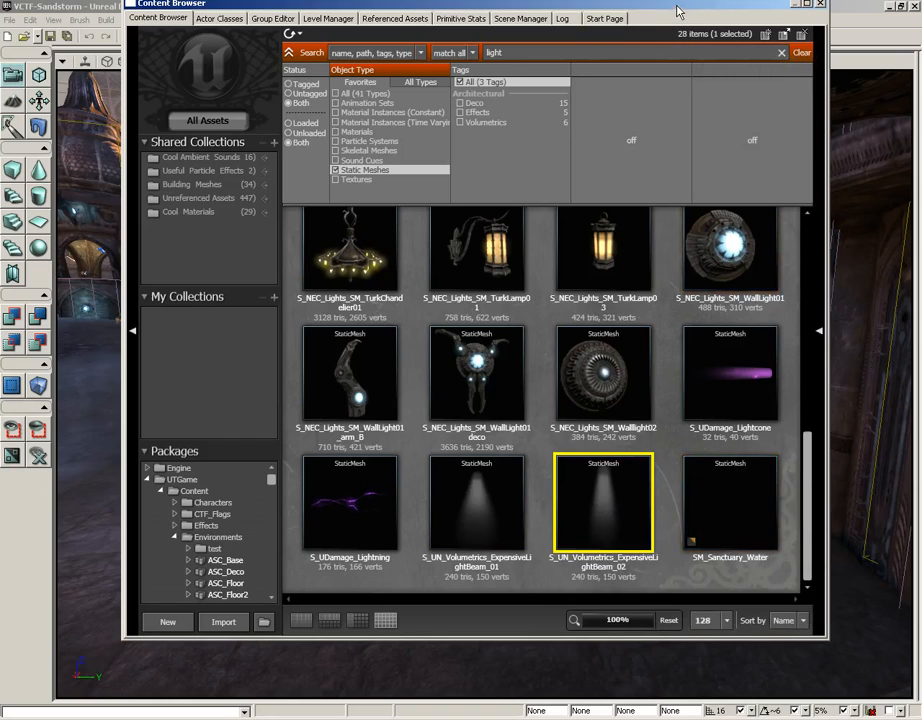
pyautogui.moveTo(679, 5); pyautogui.dragTo(189, 35)
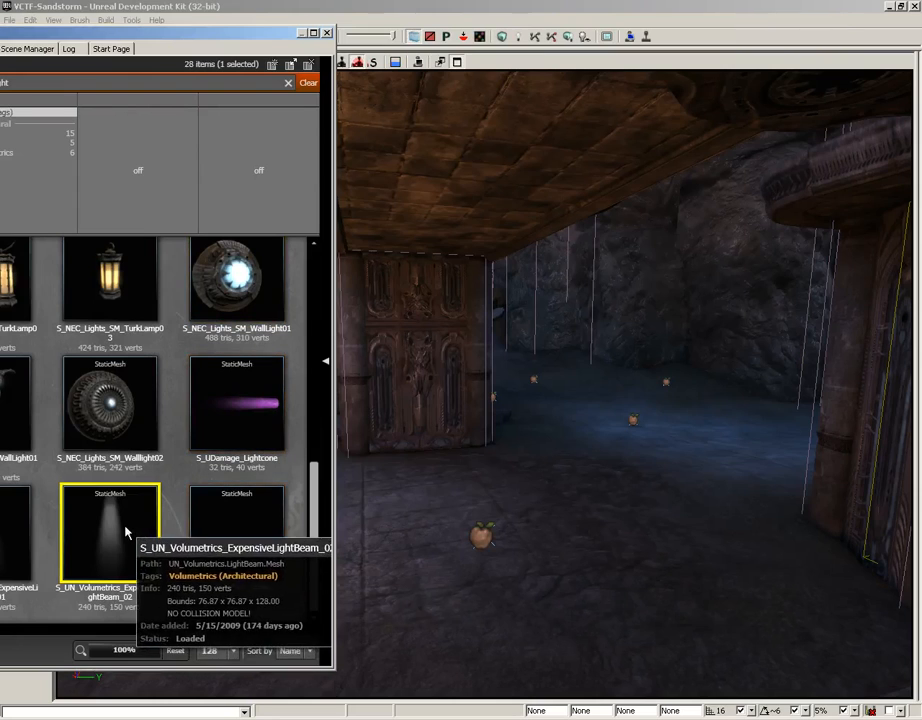
pyautogui.moveTo(522, 397); pyautogui.dragTo(507, 366, button='right')
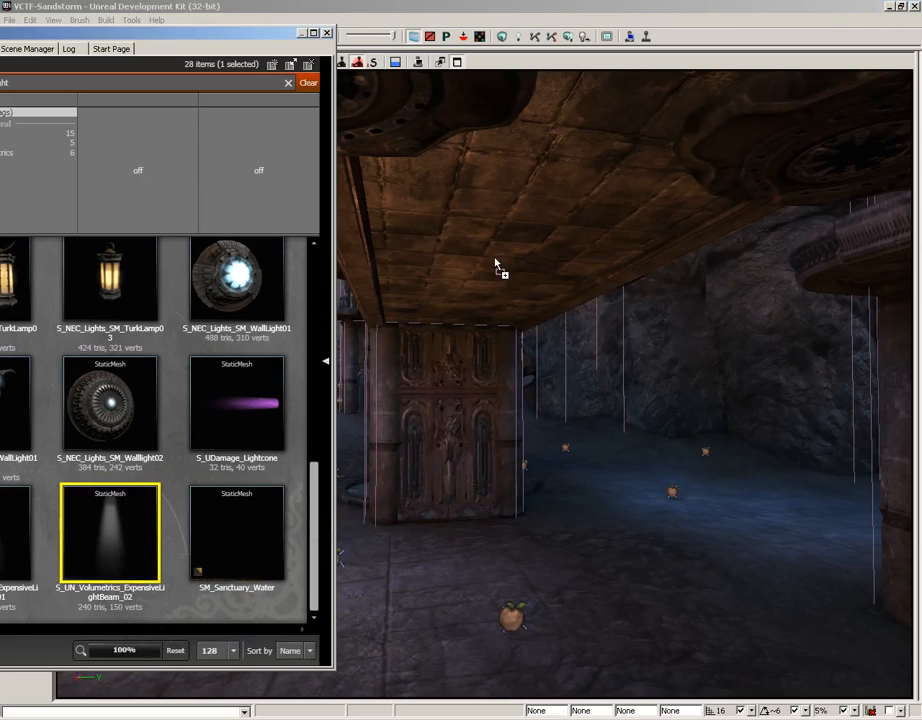
pyautogui.moveTo(487, 285); pyautogui.dragTo(486, 284)
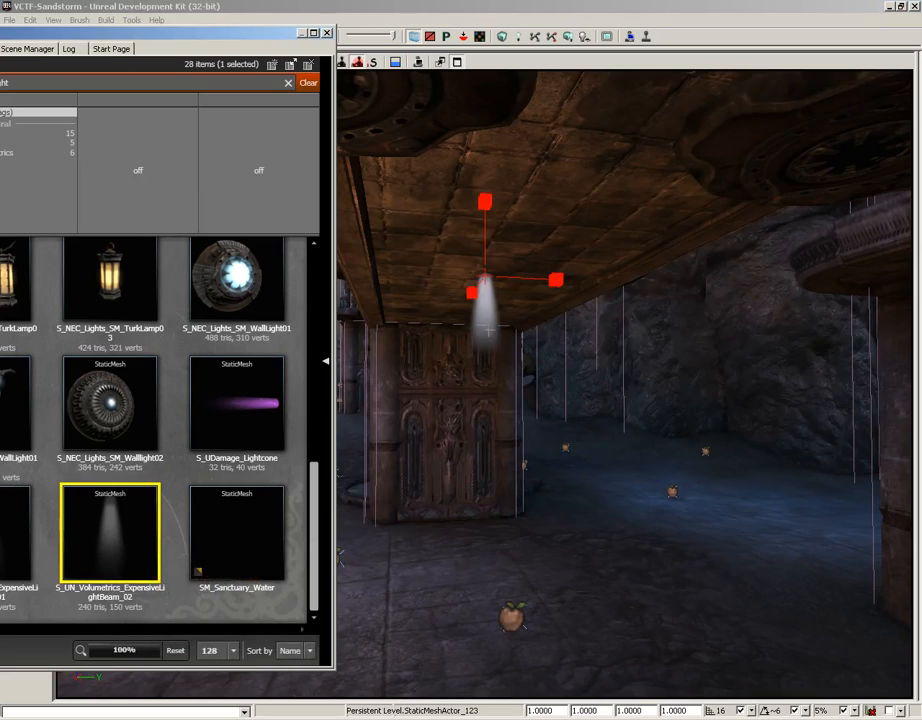
pyautogui.click(327, 33)
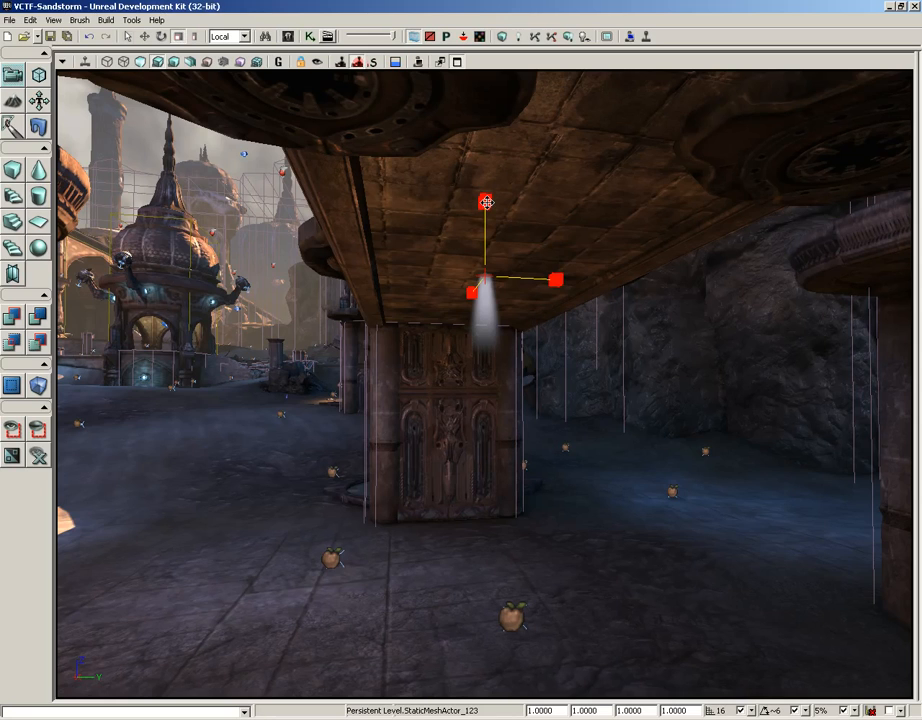
# - Scale the light beam uniformly to about 3.46 so it reaches down toward the floor
pyautogui.moveTo(511, 194); pyautogui.dragTo(532, 151)
pyautogui.press('space')
pyautogui.press('space')
pyautogui.press('space')
pyautogui.moveTo(532, 151); pyautogui.dragTo(539, 167, button='right')
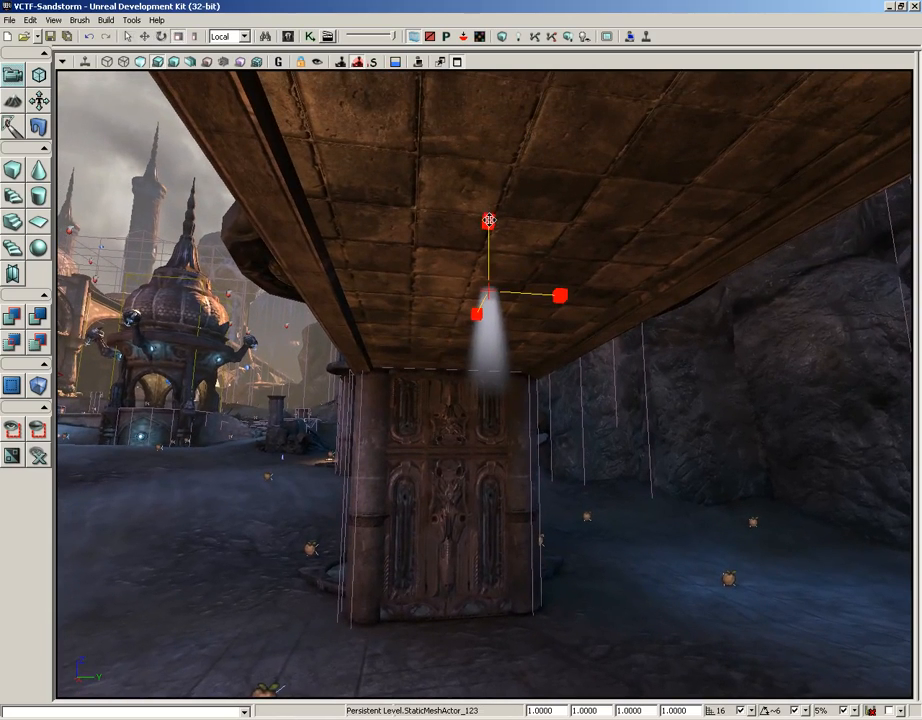
pyautogui.moveTo(489, 216); pyautogui.dragTo(472, 436)
pyautogui.moveTo(750, 510); pyautogui.dragTo(720, 501, button='right')
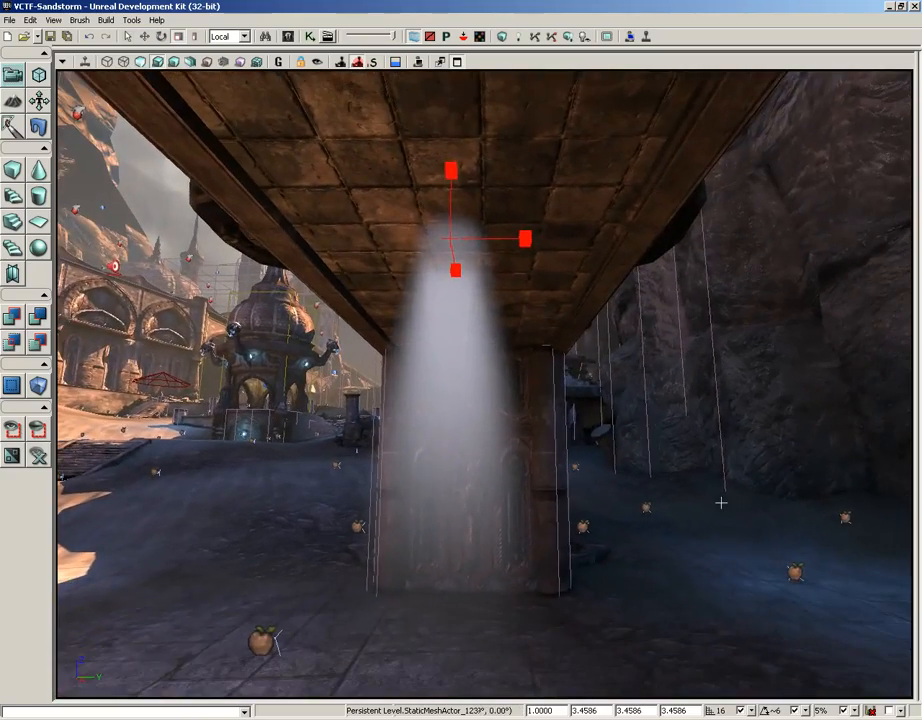
# - Turn off translucent selection and select the upper and lower carved wall panels through the light beam
pyautogui.click(413, 37)
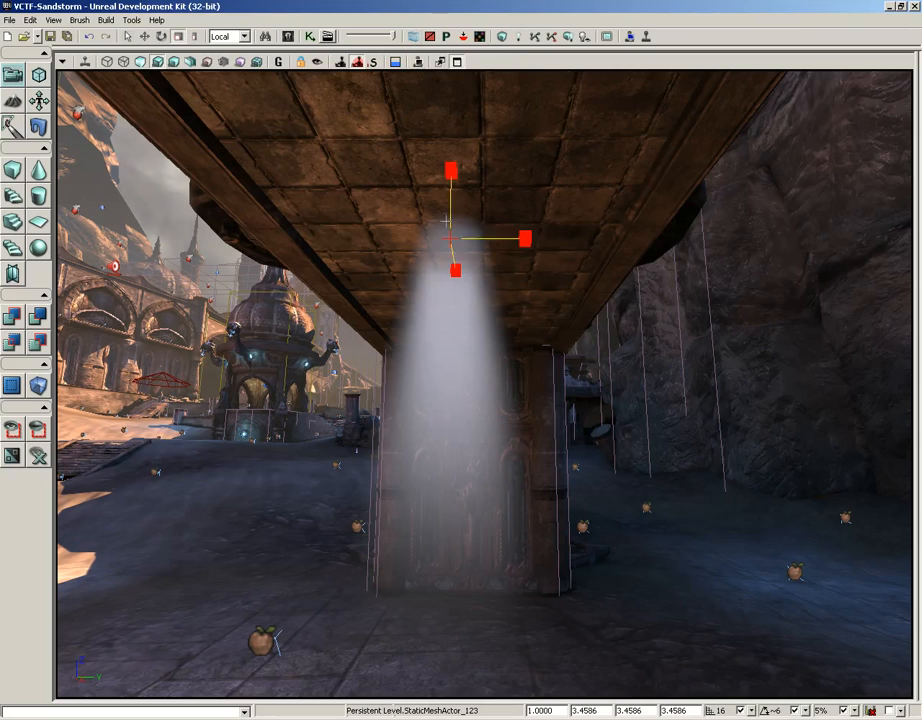
pyautogui.click(465, 401)
pyautogui.moveTo(449, 393); pyautogui.dragTo(500, 381, button='right')
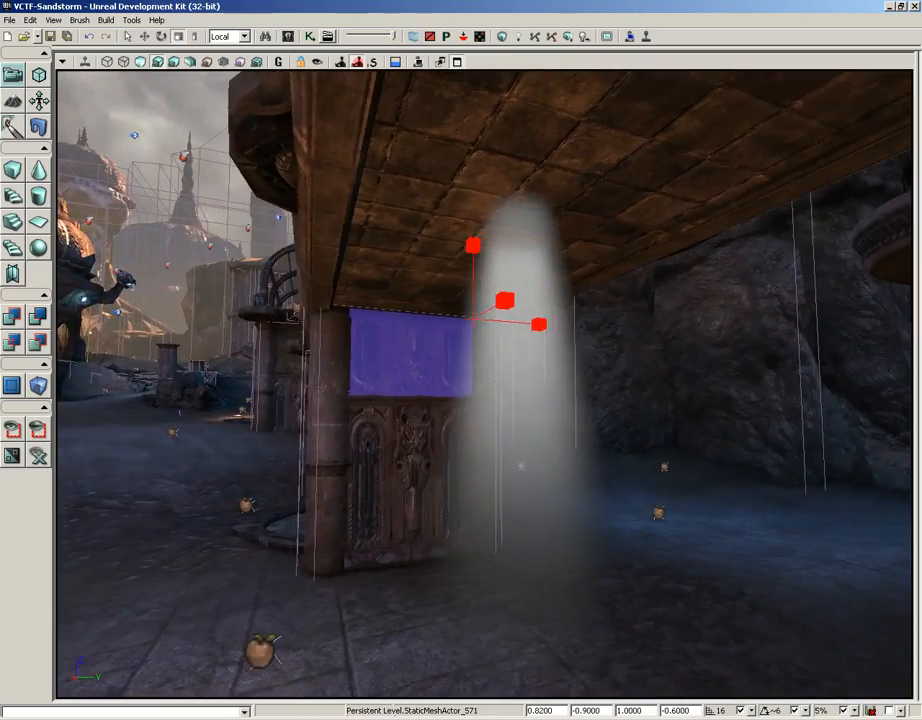
pyautogui.moveTo(447, 397); pyautogui.dragTo(434, 409, button='right')
pyautogui.click(371, 465)
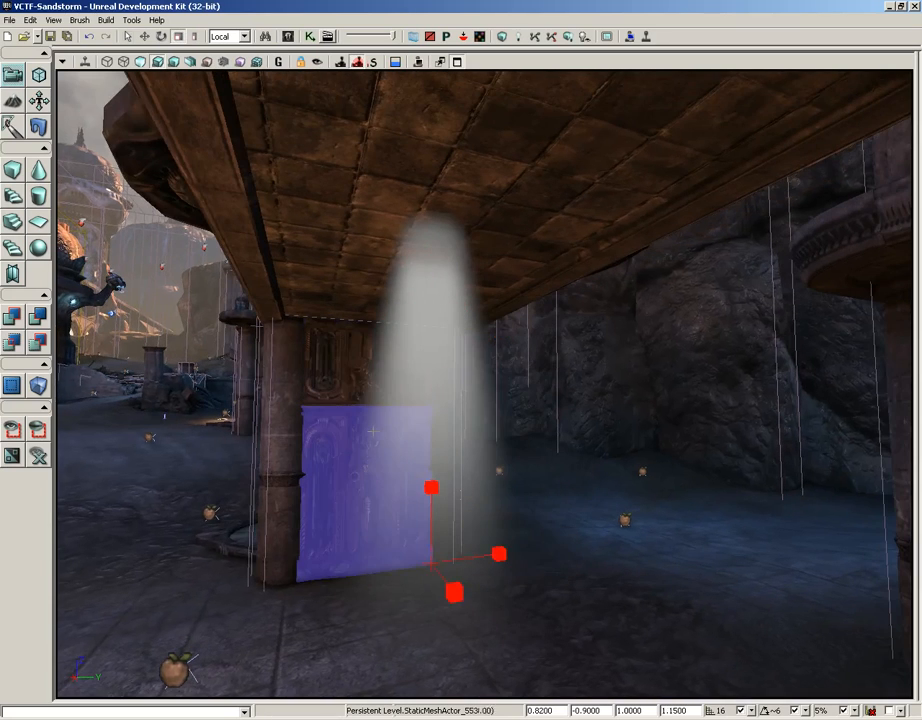
pyautogui.moveTo(372, 431); pyautogui.dragTo(355, 432, button='right')
pyautogui.click(337, 381)
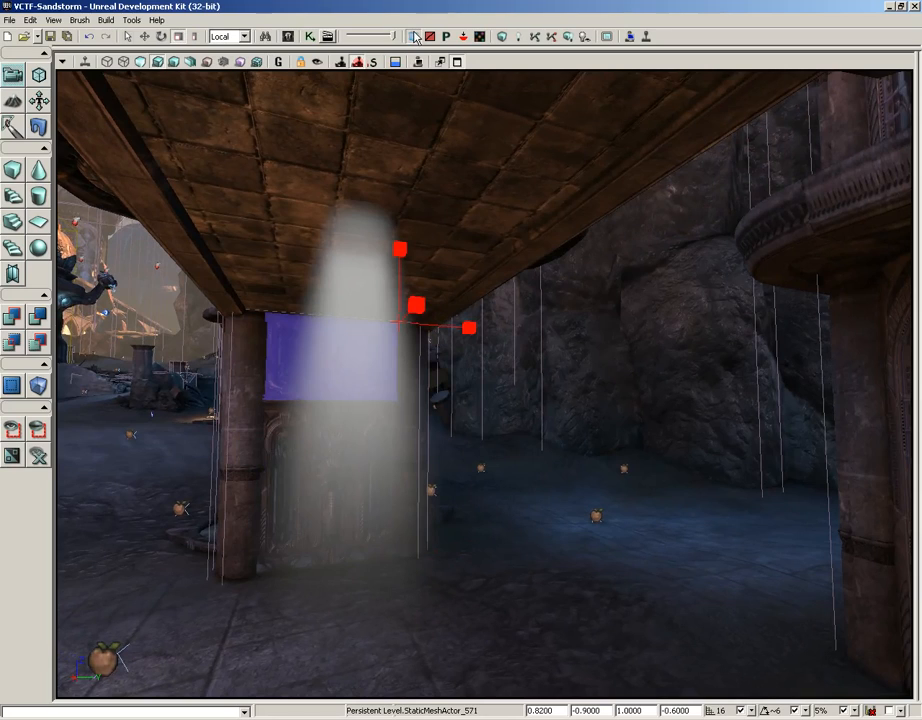
# - Turn translucent selection back on and select the light beam itself
pyautogui.click(358, 401)
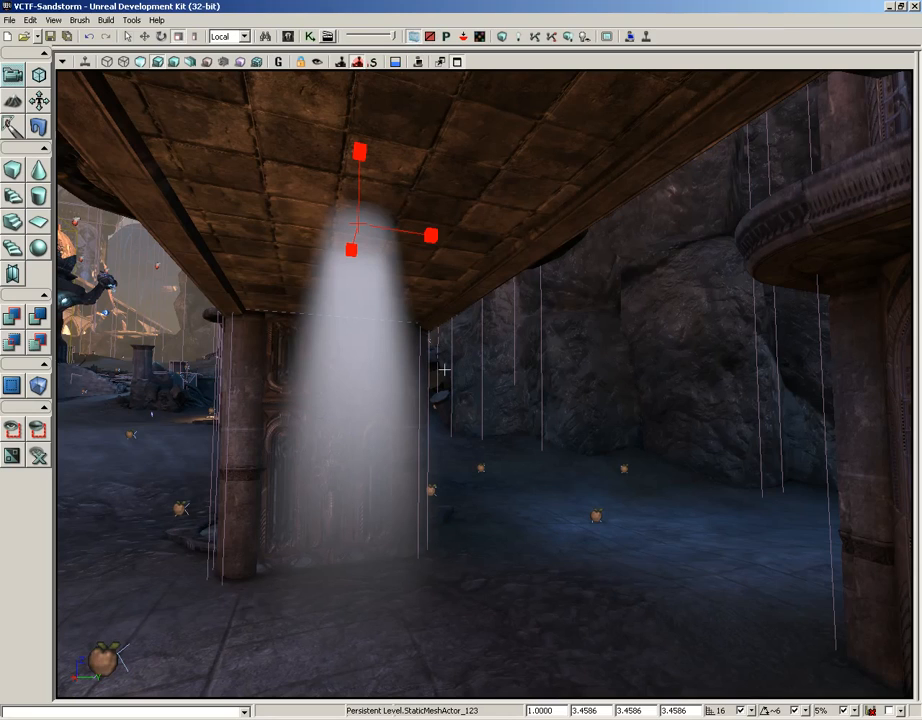
pyautogui.moveTo(444, 370); pyautogui.dragTo(400, 331, button='right')
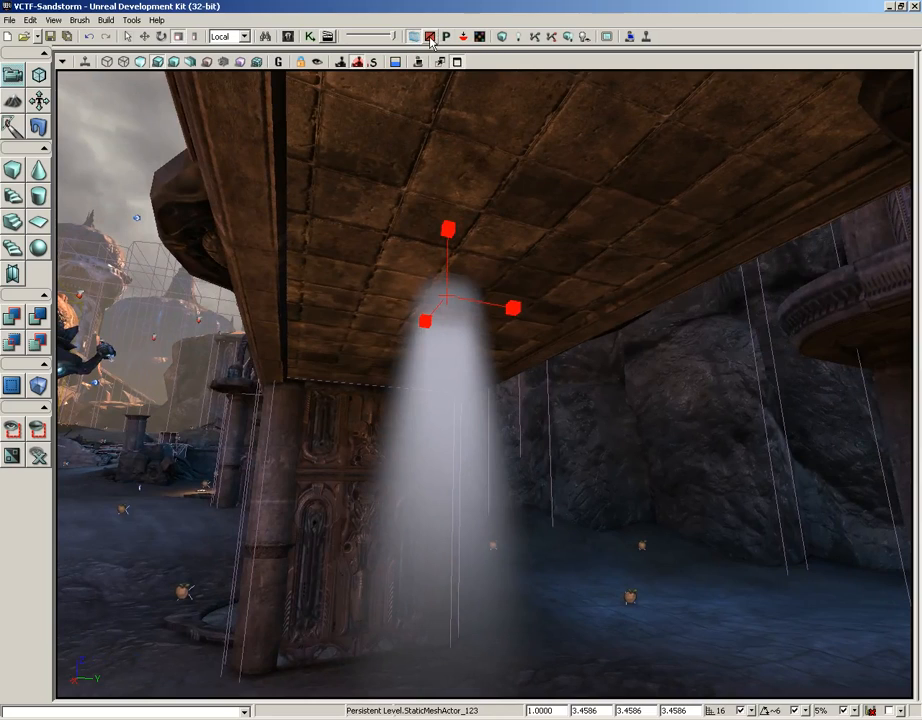
# - Select blocking volumes above the cliffs and the large ForcedDirVolume around the winged statue
pyautogui.moveTo(374, 327); pyautogui.dragTo(240, 125, button='right')
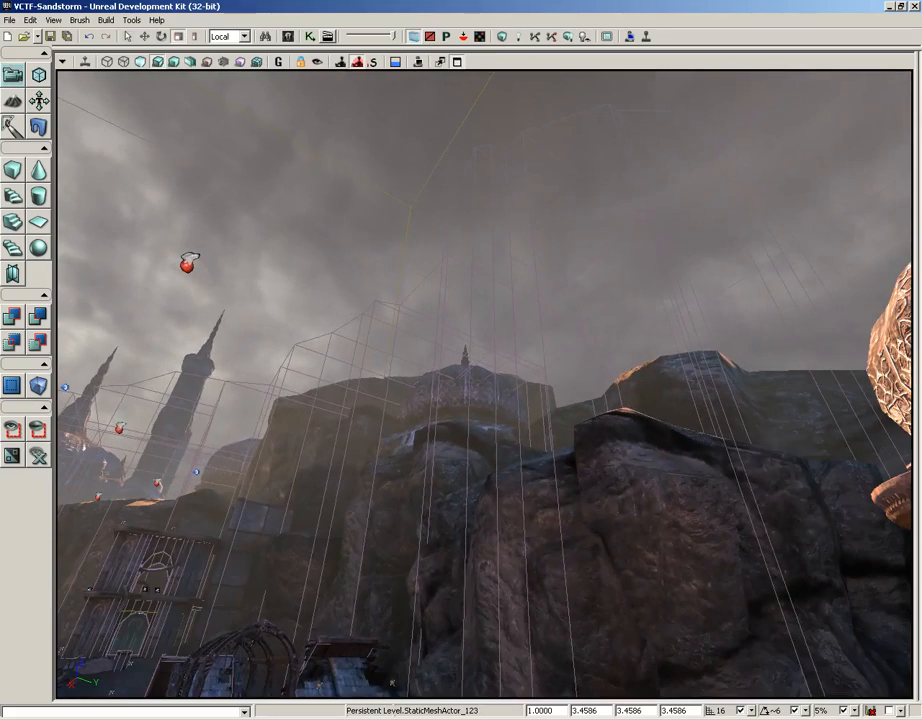
pyautogui.click(447, 224)
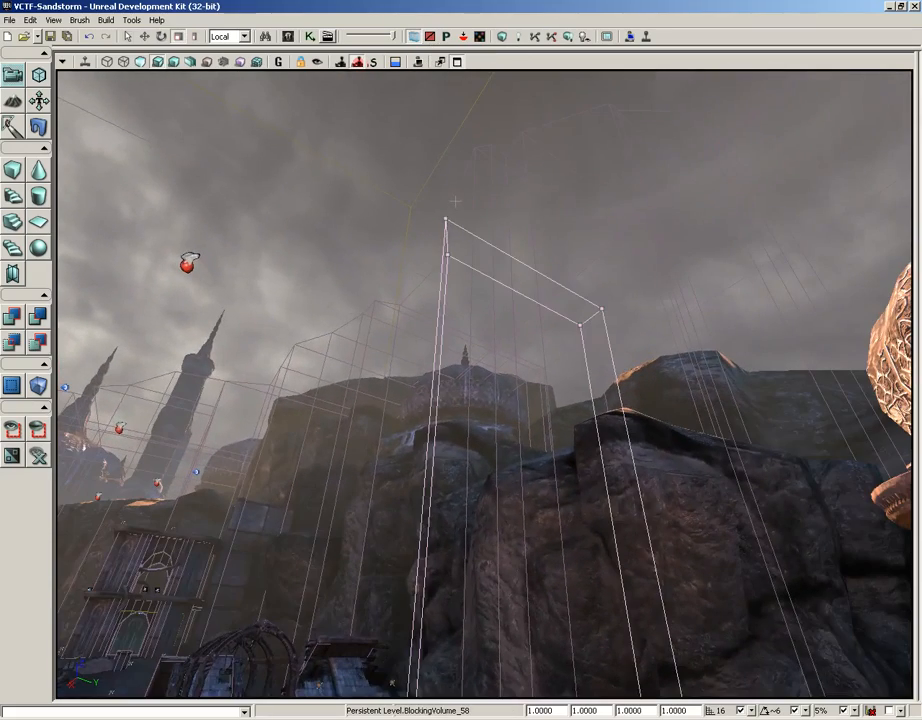
pyautogui.click(455, 204)
pyautogui.moveTo(455, 204); pyautogui.dragTo(828, 235, button='right')
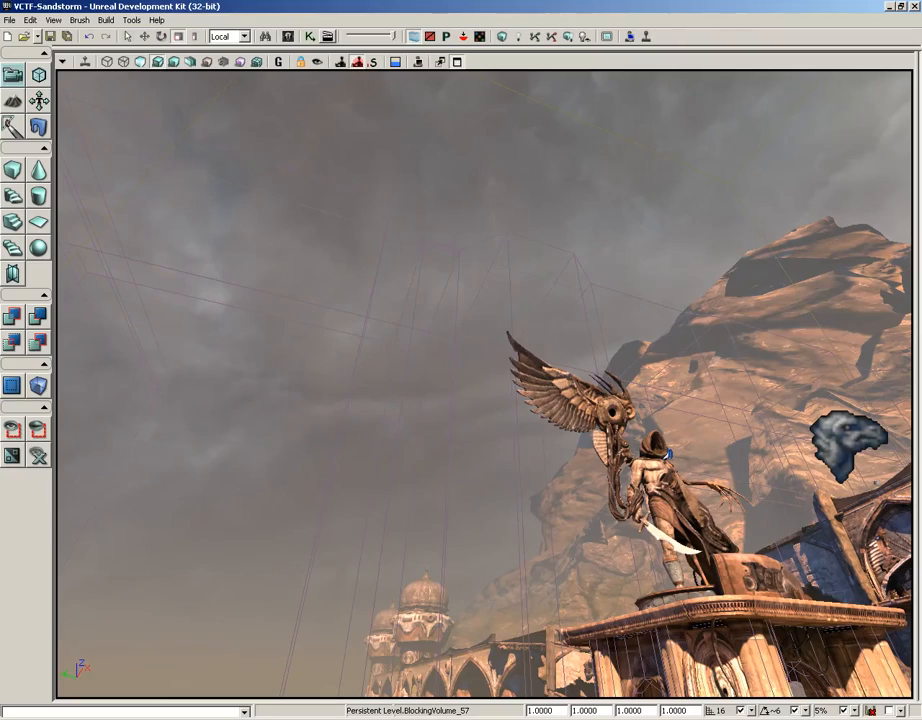
pyautogui.click(610, 347)
pyautogui.moveTo(548, 248); pyautogui.dragTo(650, 250, button='right')
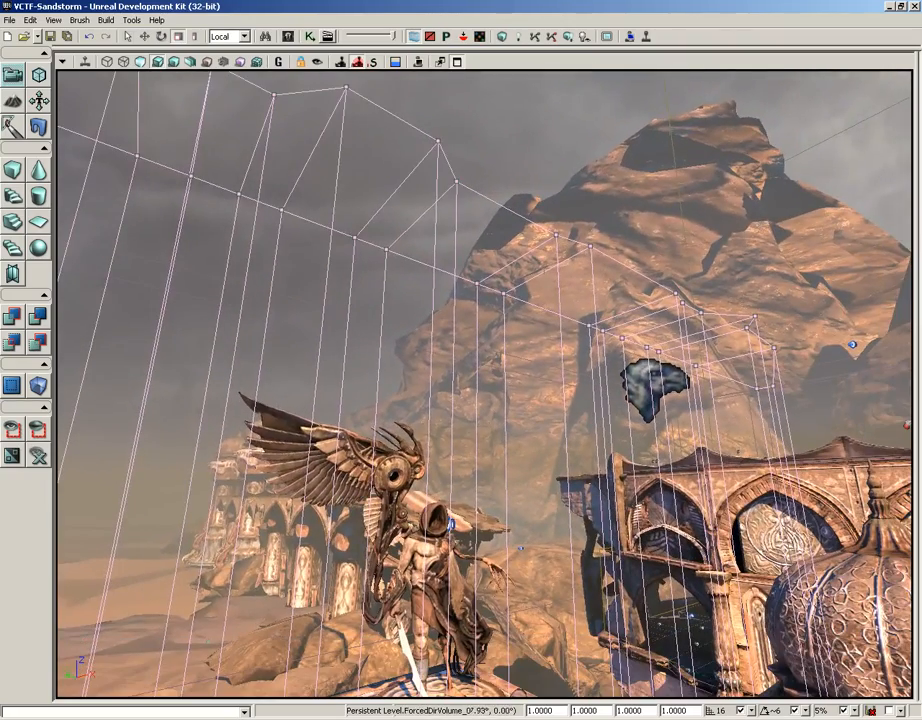
# - Display the selected volume with shaded faces, and turn that shading and translucent selection off again
pyautogui.click(431, 38)
pyautogui.moveTo(534, 272); pyautogui.dragTo(450, 262, button='right')
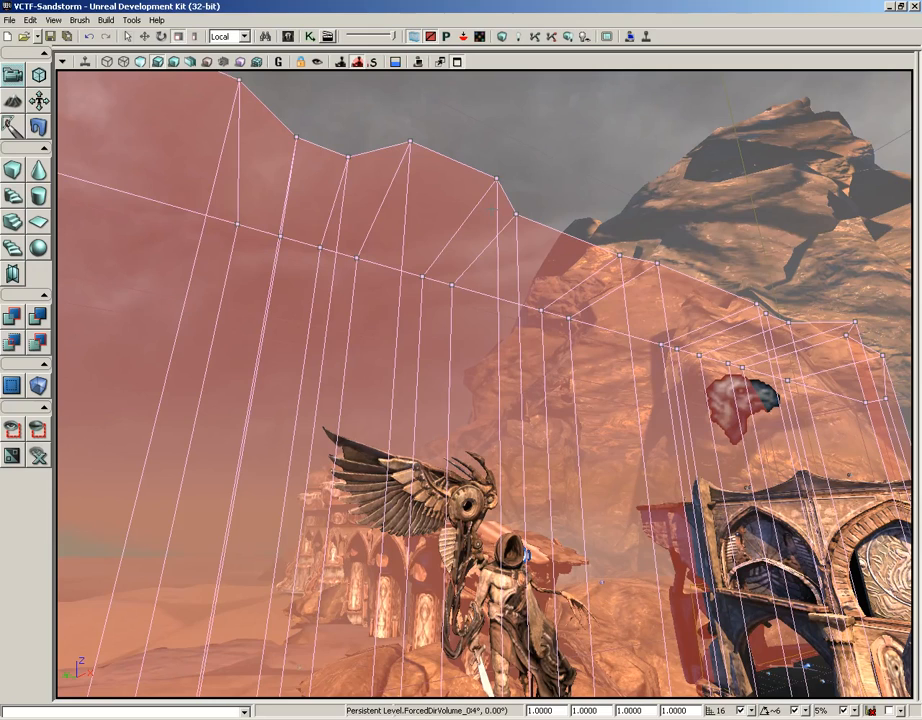
pyautogui.click(418, 60)
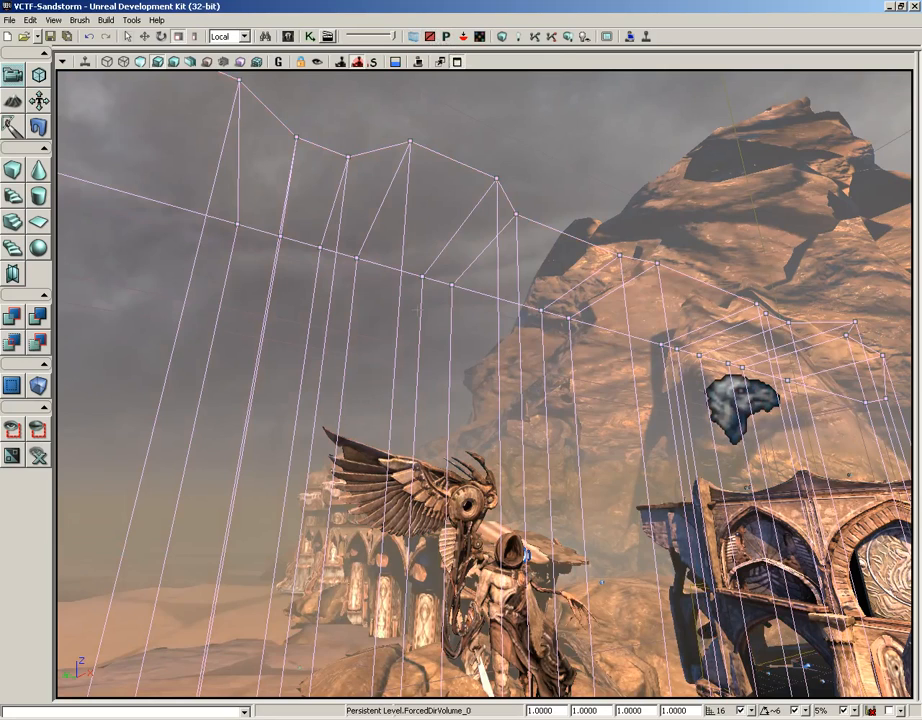
# - Hide the volume wireframes around the winged statue
pyautogui.moveTo(419, 311); pyautogui.dragTo(455, 475, button='right')
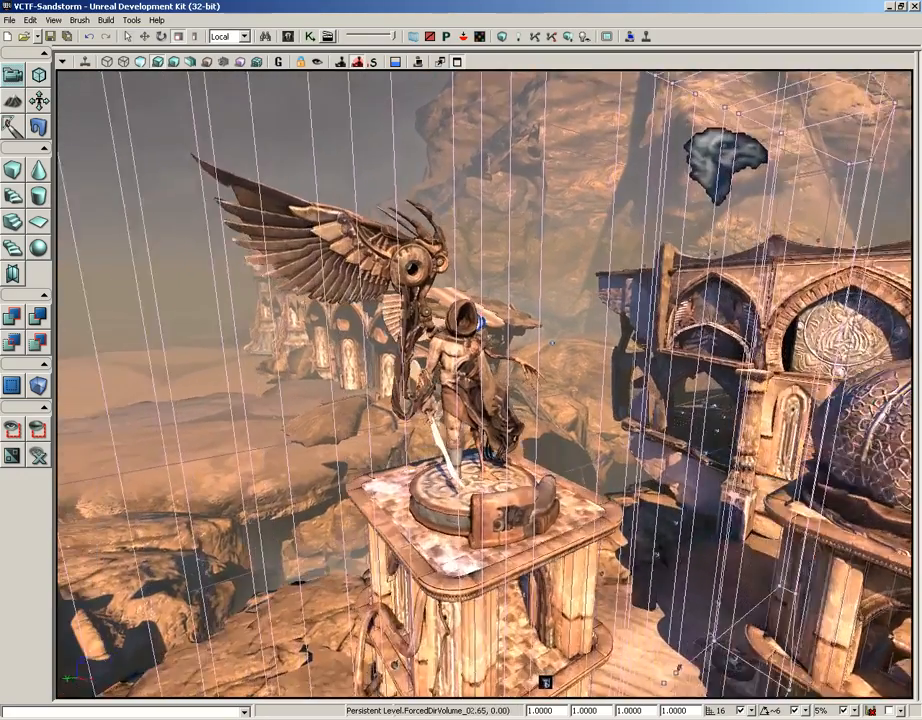
pyautogui.moveTo(455, 475); pyautogui.dragTo(415, 420)
pyautogui.moveTo(424, 273); pyautogui.dragTo(468, 278, button='right')
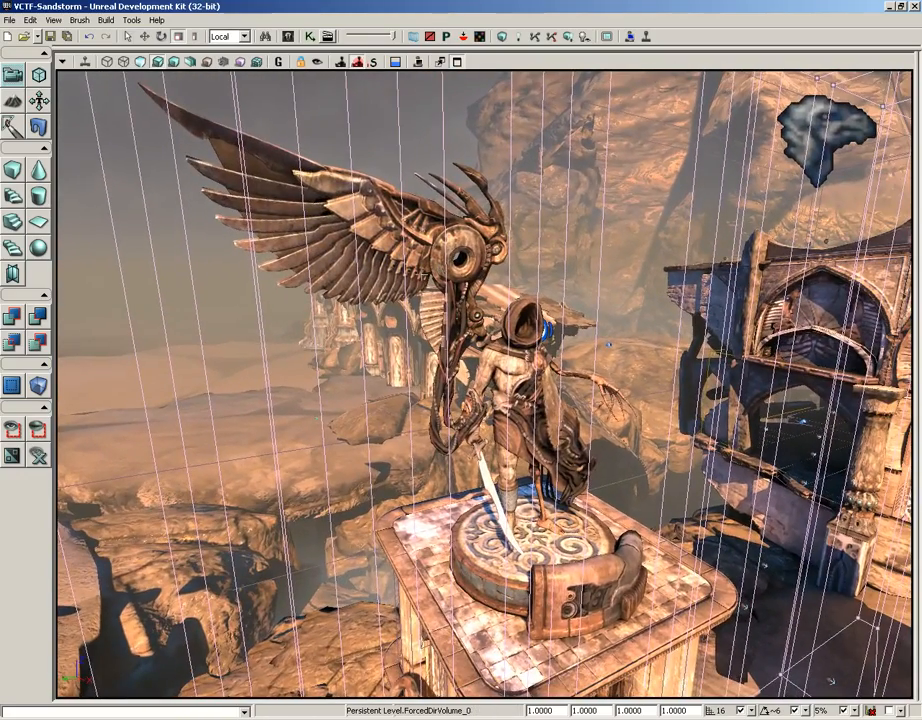
pyautogui.moveTo(468, 278); pyautogui.dragTo(502, 340)
pyautogui.click(546, 150)
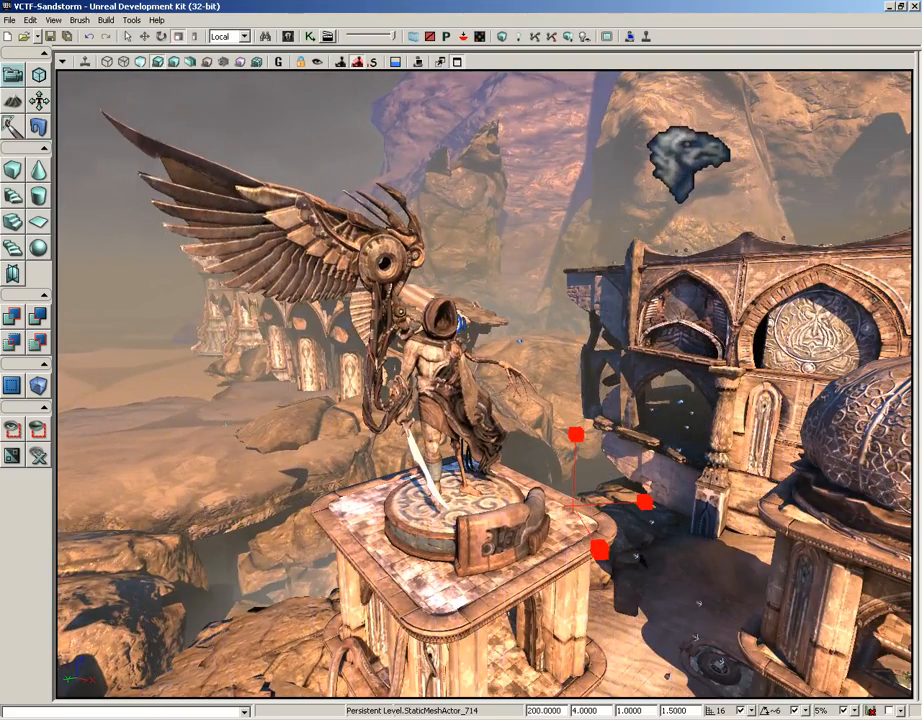
pyautogui.moveTo(546, 150); pyautogui.dragTo(515, 115)
pyautogui.moveTo(515, 115); pyautogui.dragTo(458, 132, button='right')
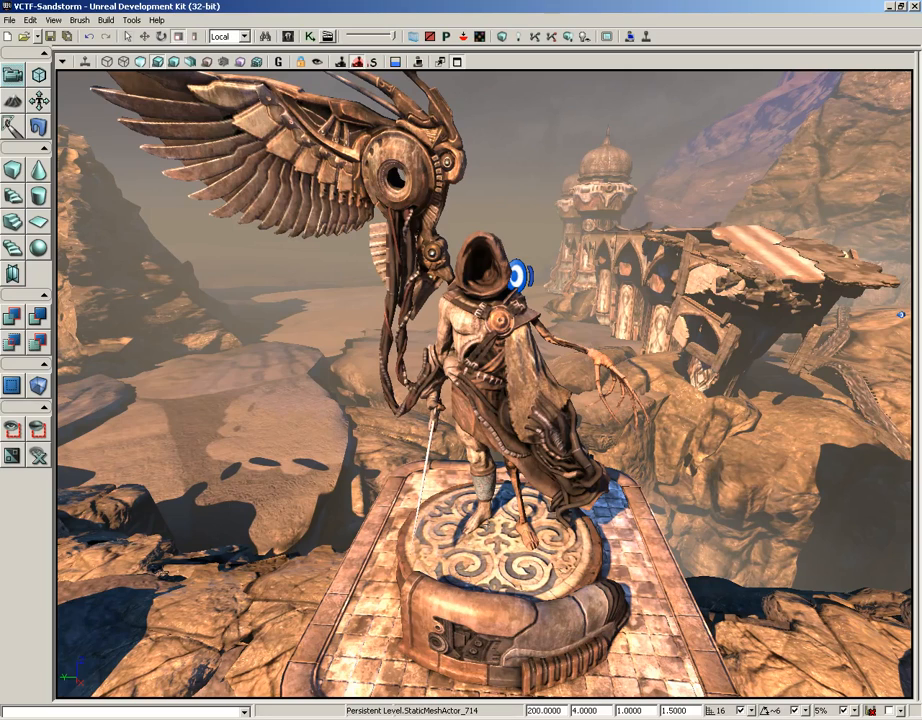
# - Select the statue's winged bird, hooded figure, hanging cables and round base together
pyautogui.click(352, 152)
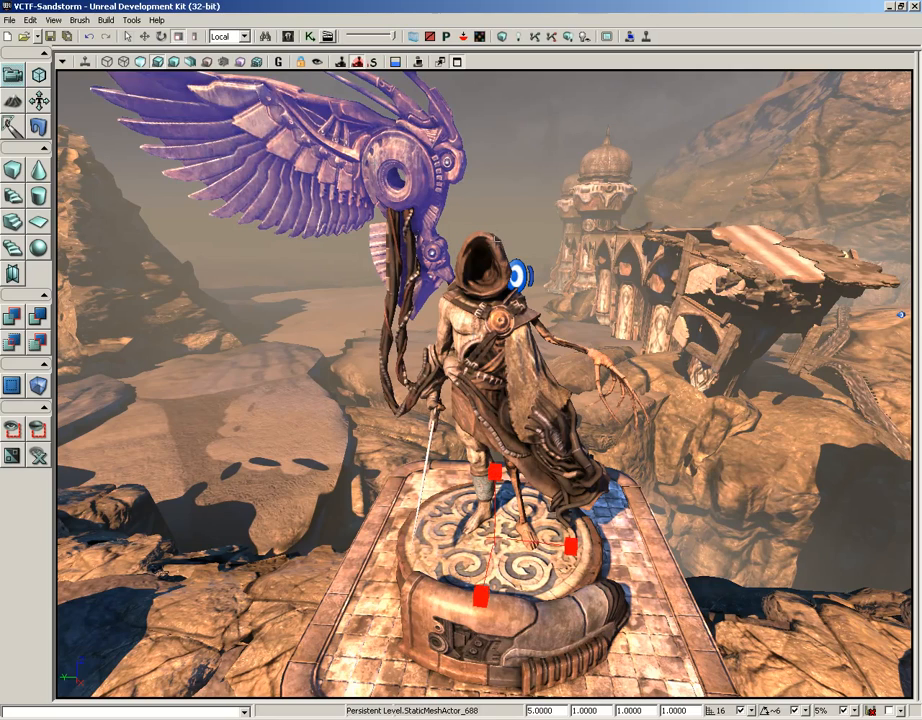
pyautogui.keyDown('ctrl'); pyautogui.click(497, 240); pyautogui.keyUp('ctrl')
pyautogui.keyDown('ctrl'); pyautogui.click(390, 314); pyautogui.keyUp('ctrl')
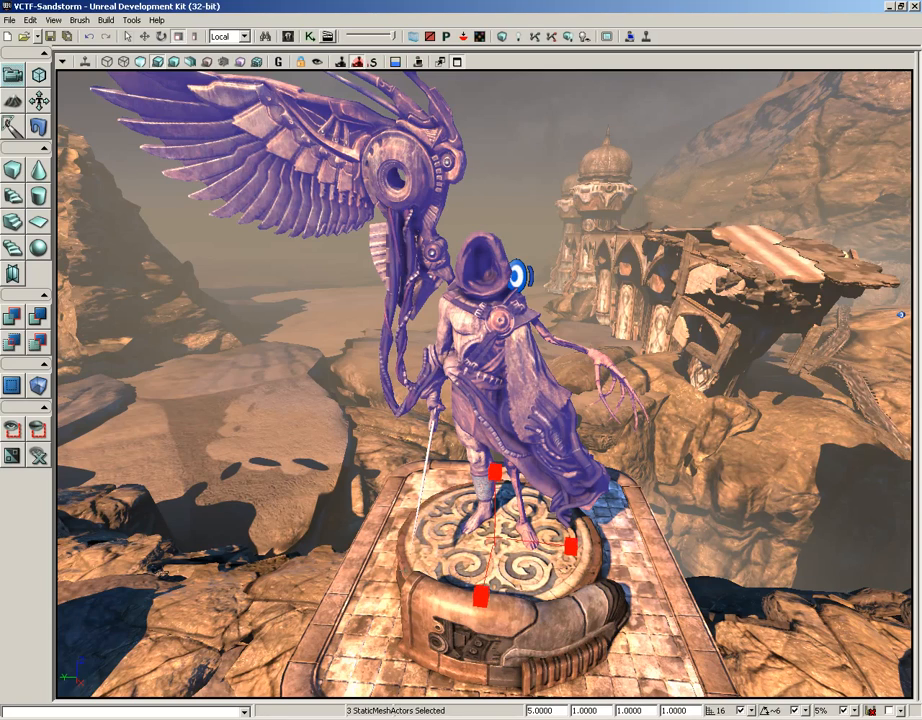
pyautogui.keyDown('ctrl'); pyautogui.click(437, 560); pyautogui.keyUp('ctrl')
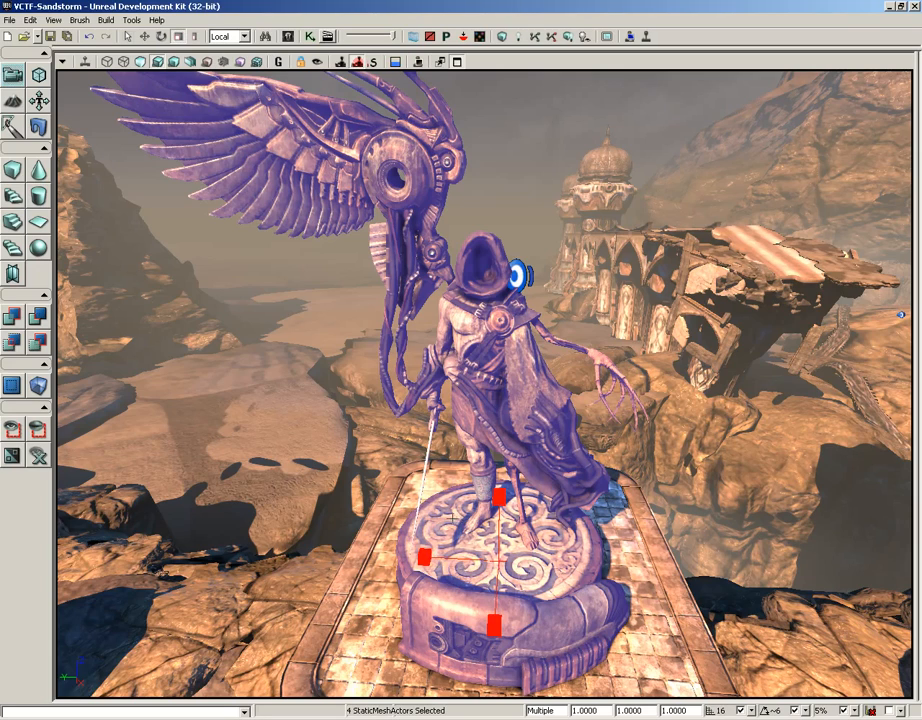
# - Create a prefab named CoolGrimReaperStatue from the selected statue meshes, in package Temp_prefabPackage and group Prefabs, replacing the meshes with an instance of it
pyautogui.rightClick(447, 517)
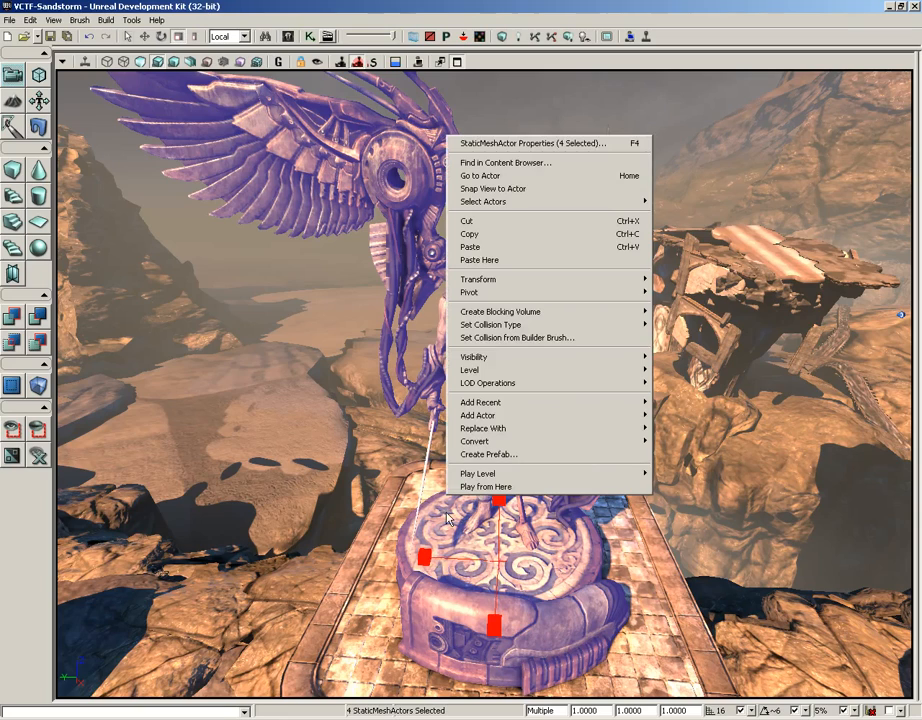
pyautogui.click(492, 455)
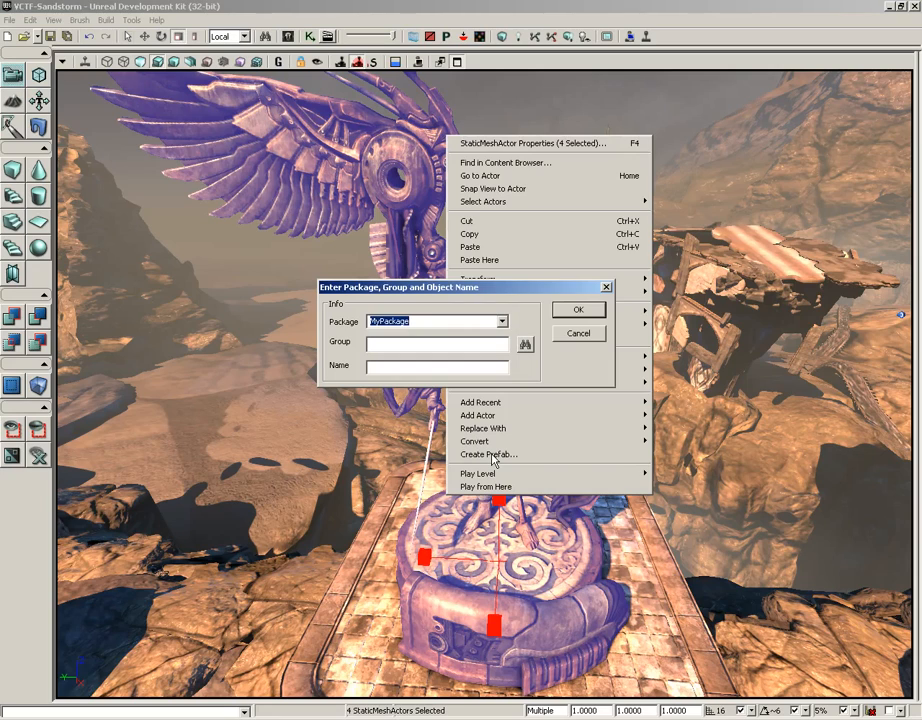
pyautogui.write('Temp_prefab')
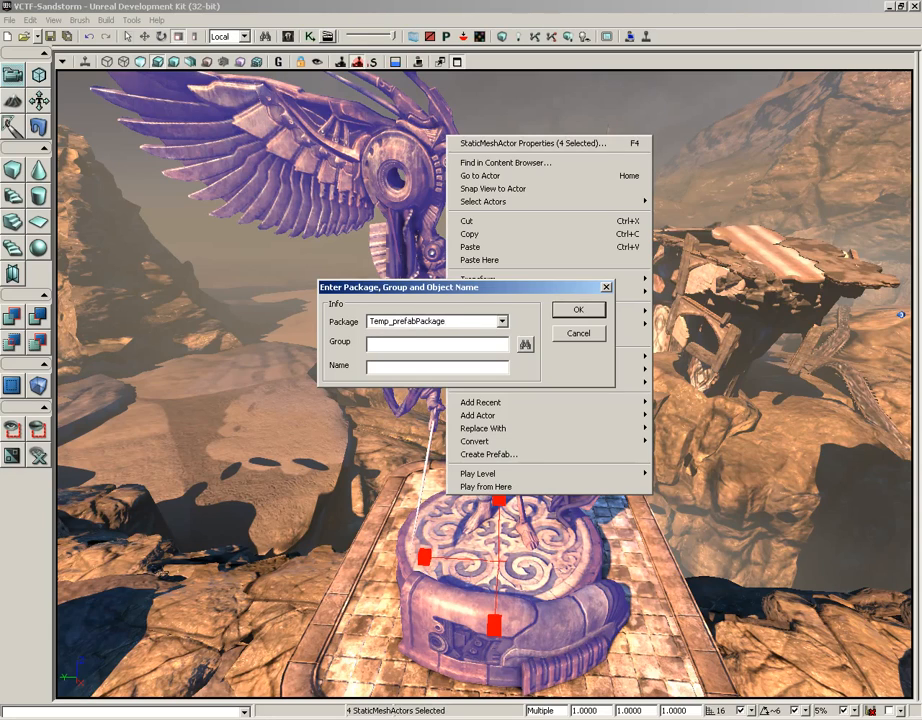
pyautogui.press('Tab')
pyautogui.write('P')
pyautogui.press('Tab')
pyautogui.write('C')
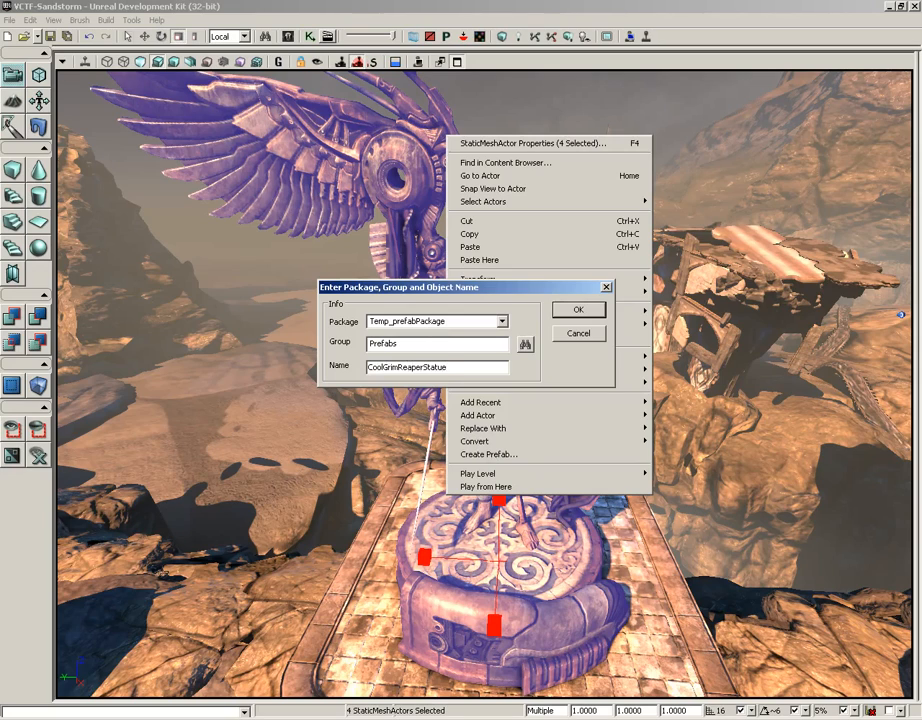
pyautogui.click(579, 310)
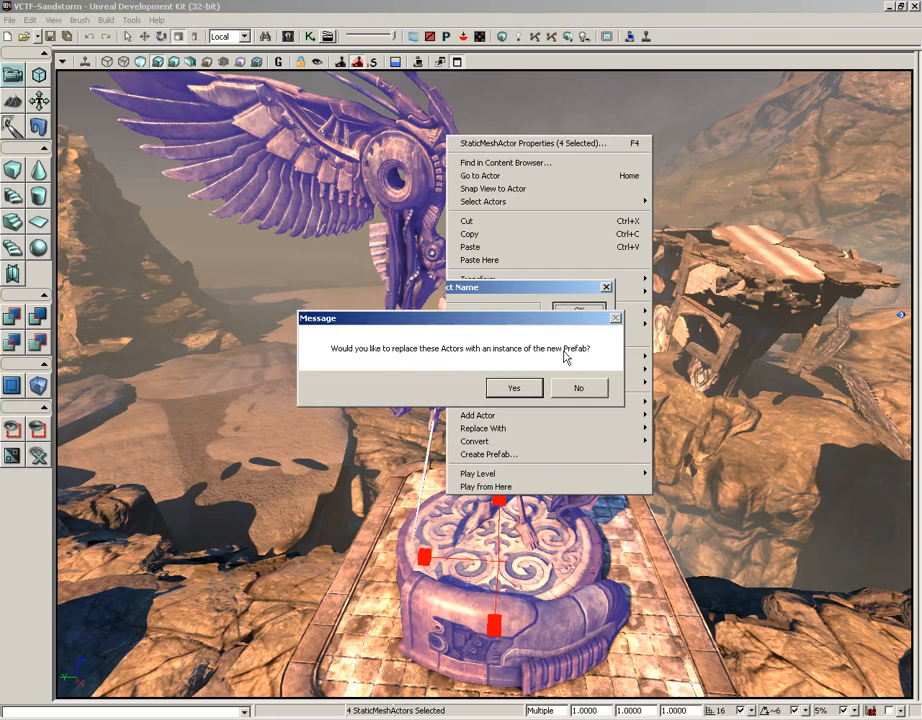
pyautogui.click(514, 389)
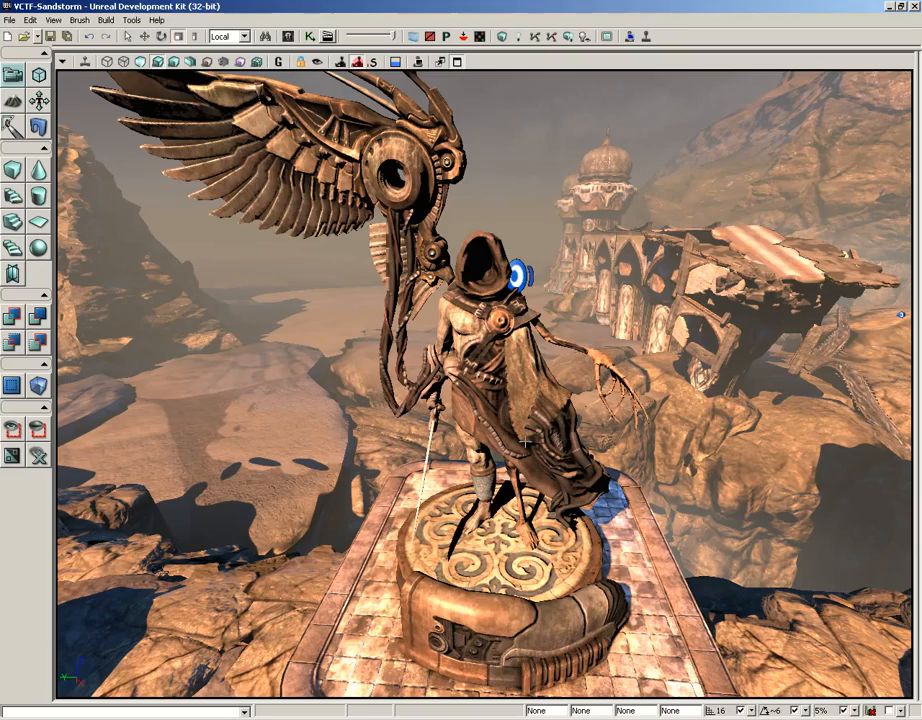
# - Show the level in game view and select the statue's hooded figure and winged bird individually
pyautogui.moveTo(526, 456); pyautogui.dragTo(531, 482)
pyautogui.press('g')
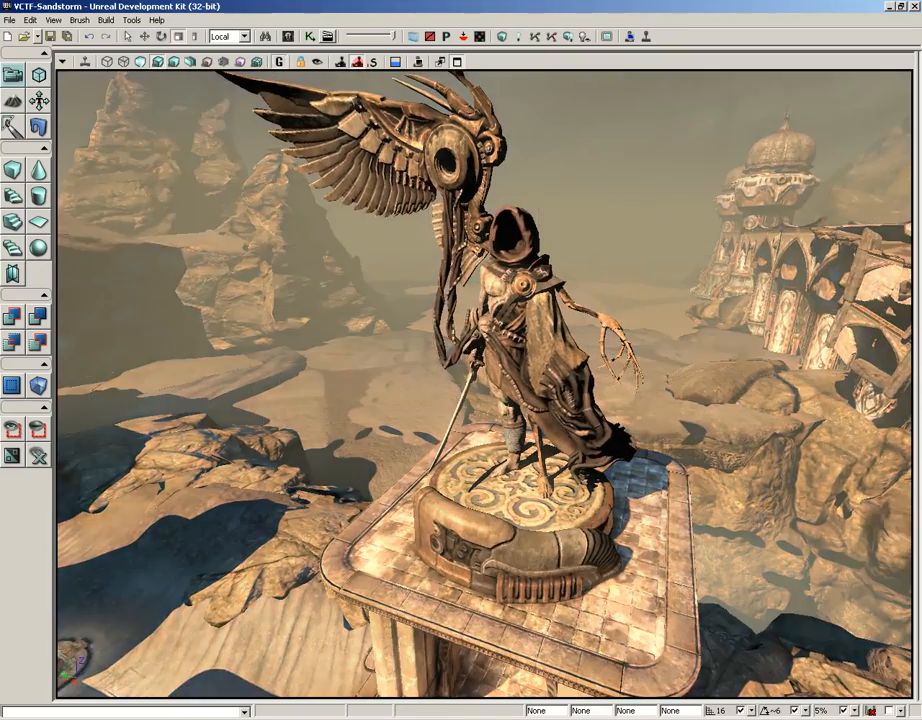
pyautogui.moveTo(507, 400); pyautogui.dragTo(620, 400)
pyautogui.moveTo(560, 400); pyautogui.dragTo(490, 394)
pyautogui.click(490, 380)
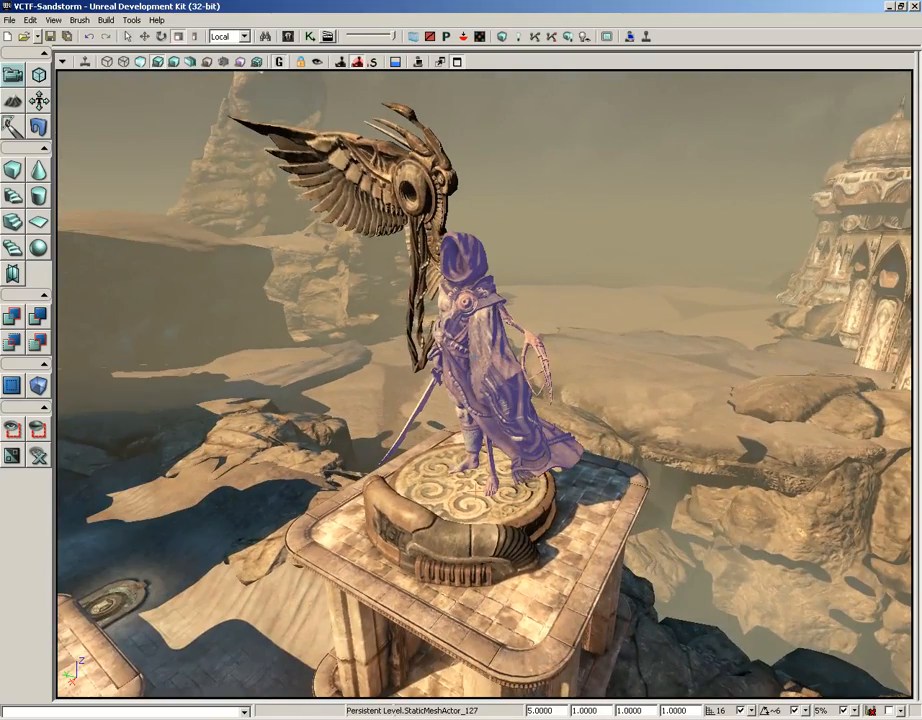
pyautogui.click(405, 190)
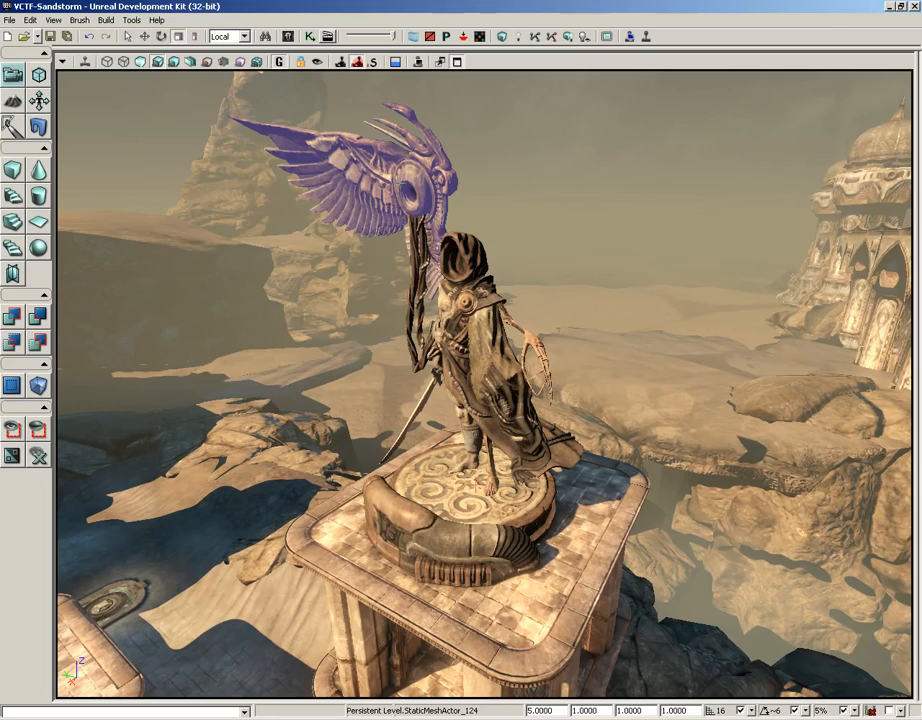
# - Turn on prefab lock, select something outside the statue, and reselect the whole statue by picking one of its meshes
pyautogui.click(447, 37)
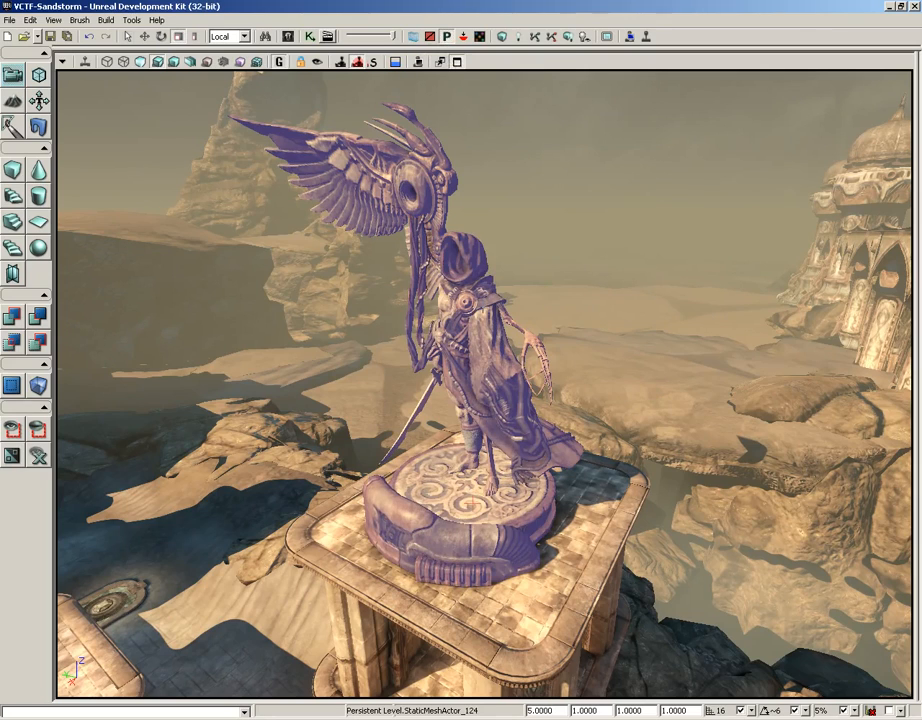
pyautogui.moveTo(484, 384); pyautogui.dragTo(605, 282, button='right')
pyautogui.click(535, 373)
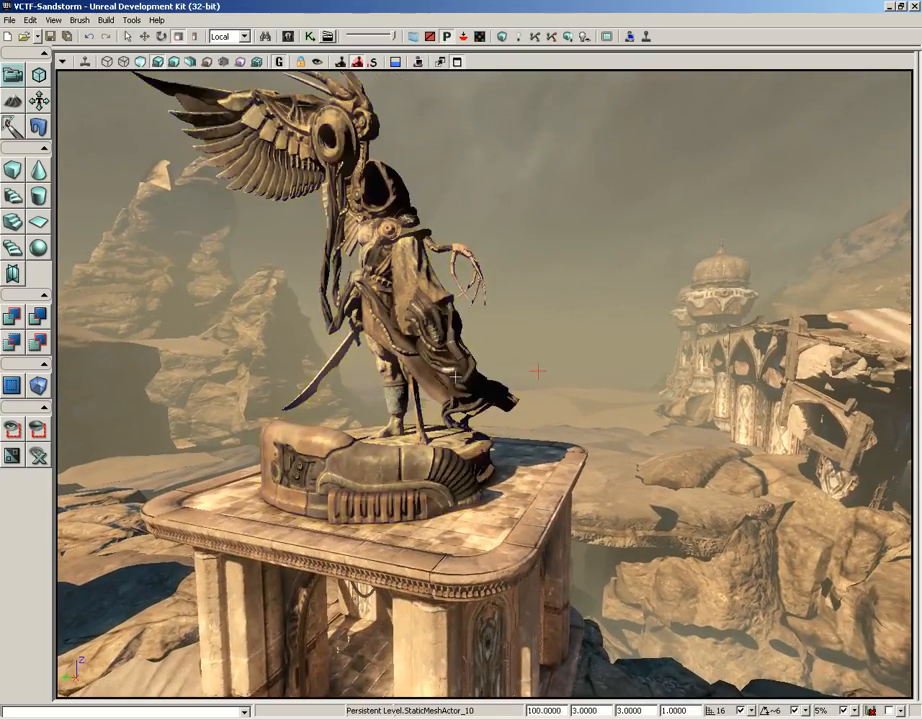
pyautogui.click(455, 377)
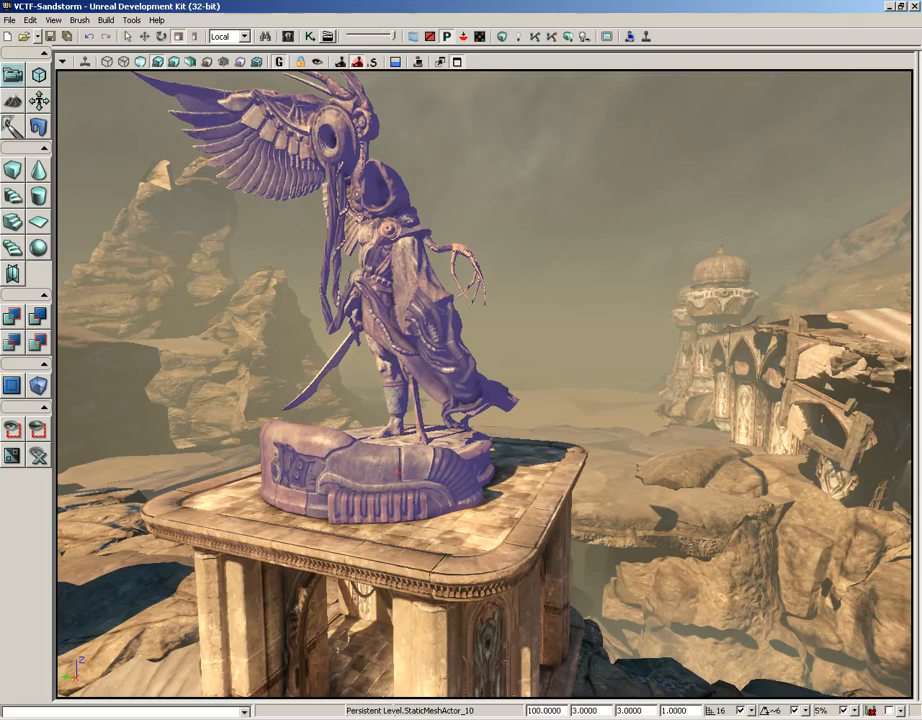
# - Turn off game view and add the prefab icon beneath the statue's feet to the selection
pyautogui.click(279, 62)
pyautogui.moveTo(383, 342); pyautogui.dragTo(280, 248)
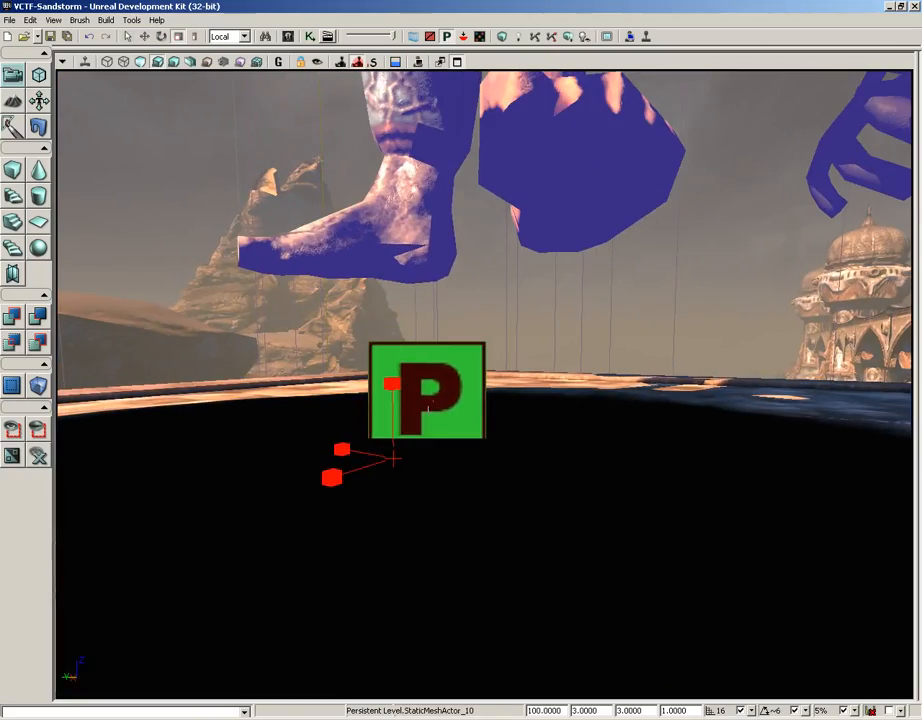
pyautogui.keyDown('ctrl'); pyautogui.click(471, 364); pyautogui.keyUp('ctrl')
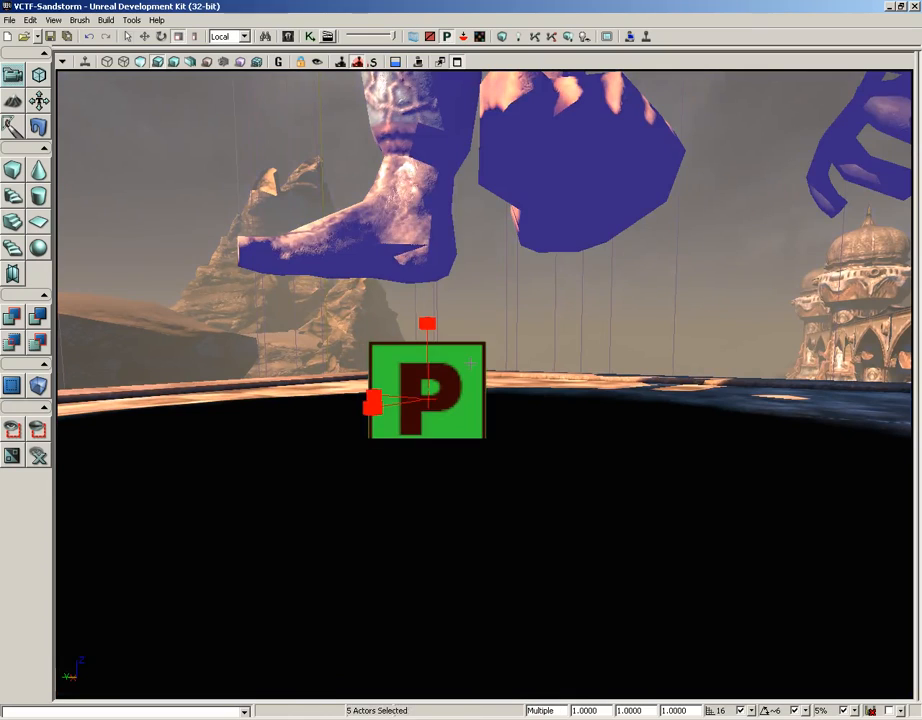
# - Turn prefab lock off, deselect the statue, and select the entire prefab through its icon inside the base
pyautogui.click(494, 308)
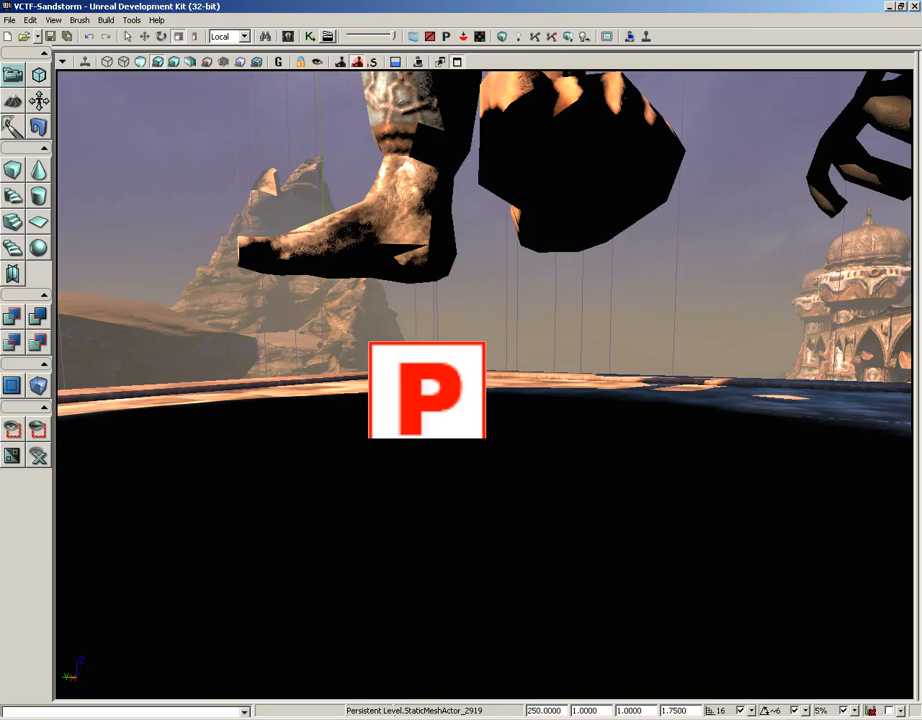
pyautogui.click(468, 363)
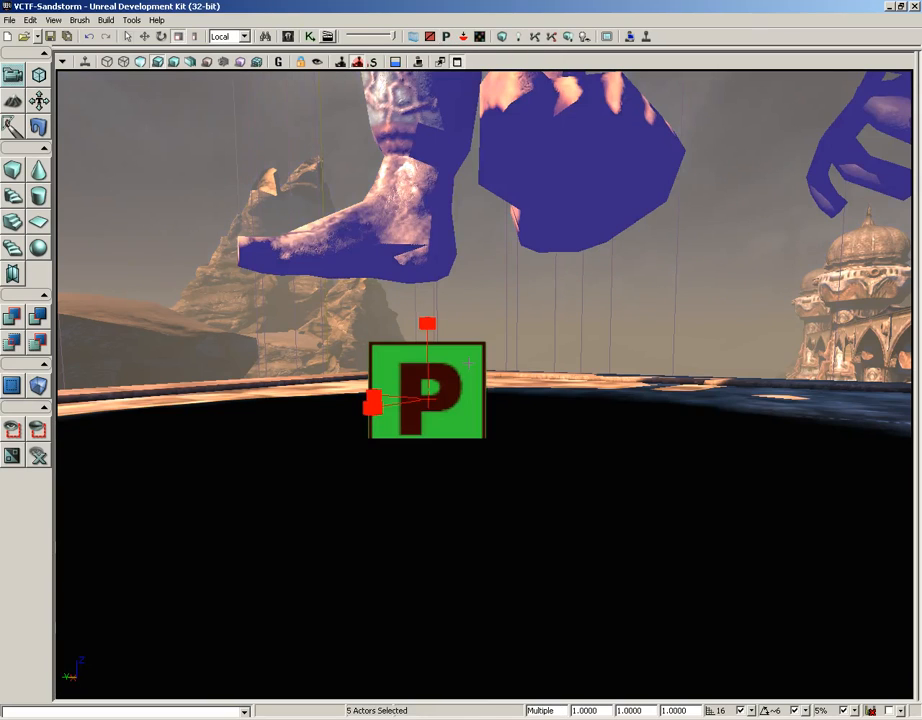
pyautogui.moveTo(468, 363); pyautogui.dragTo(468, 270, button='middle')
pyautogui.moveTo(468, 363); pyautogui.dragTo(468, 480)
pyautogui.moveTo(468, 363); pyautogui.dragTo(390, 360, button='middle')
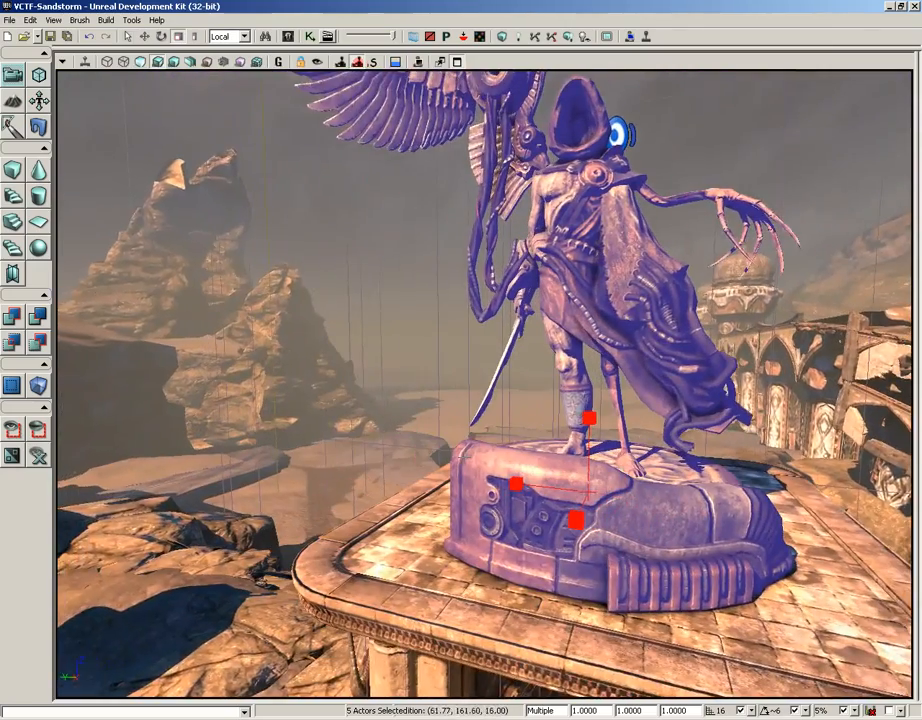
pyautogui.moveTo(468, 363); pyautogui.dragTo(510, 366, button='right')
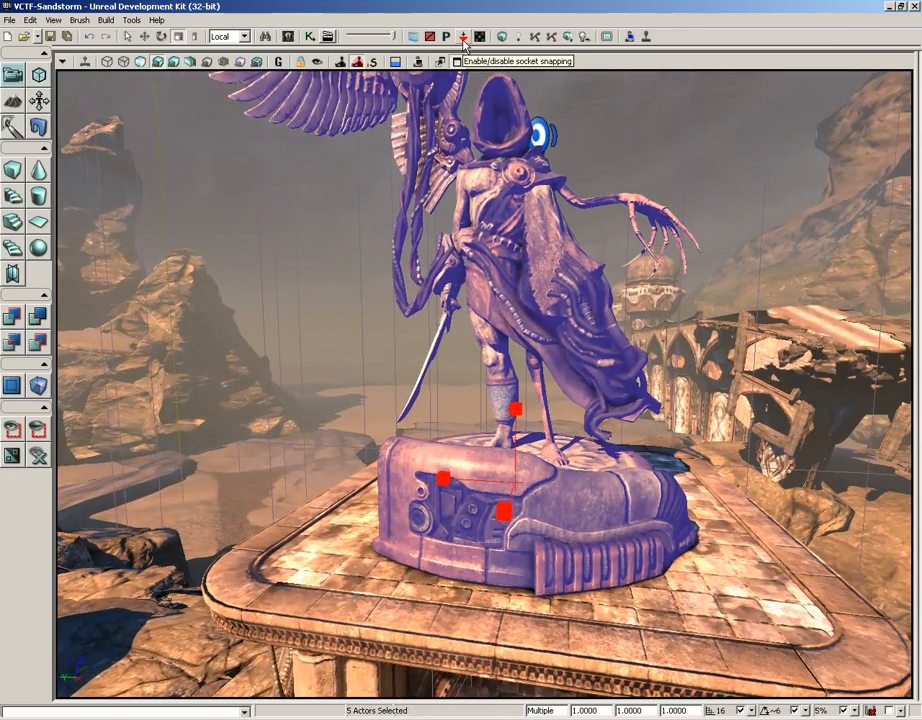
# - Hide the volume wireframes in the arched stone hall with the tiled floor
pyautogui.moveTo(413, 177); pyautogui.dragTo(413, 430, button='middle')
pyautogui.moveTo(413, 177); pyautogui.dragTo(405, 270)
pyautogui.moveTo(398, 343); pyautogui.dragTo(86, 185)
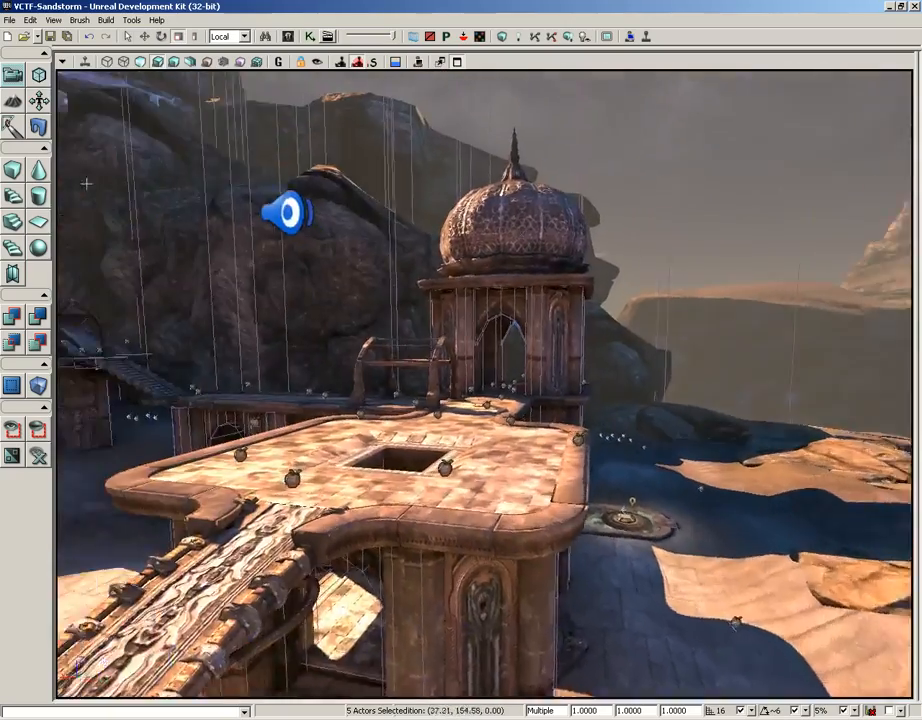
pyautogui.moveTo(86, 185)
pyautogui.mouseDown(button='middle')
pyautogui.moveTo(78, 195)
pyautogui.moveTo(103, 243)
pyautogui.mouseUp(button='middle')
pyautogui.moveTo(103, 243); pyautogui.dragTo(154, 82)
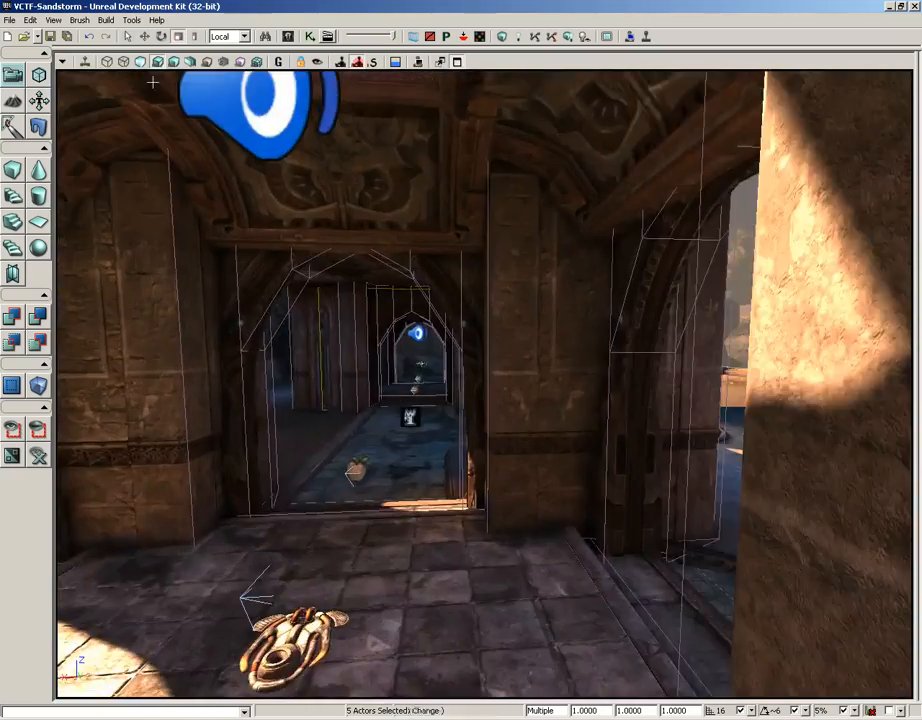
pyautogui.moveTo(154, 82); pyautogui.dragTo(148, 99, button='middle')
pyautogui.moveTo(148, 99); pyautogui.dragTo(151, 113, button='right')
pyautogui.moveTo(151, 113); pyautogui.dragTo(146, 111, button='middle')
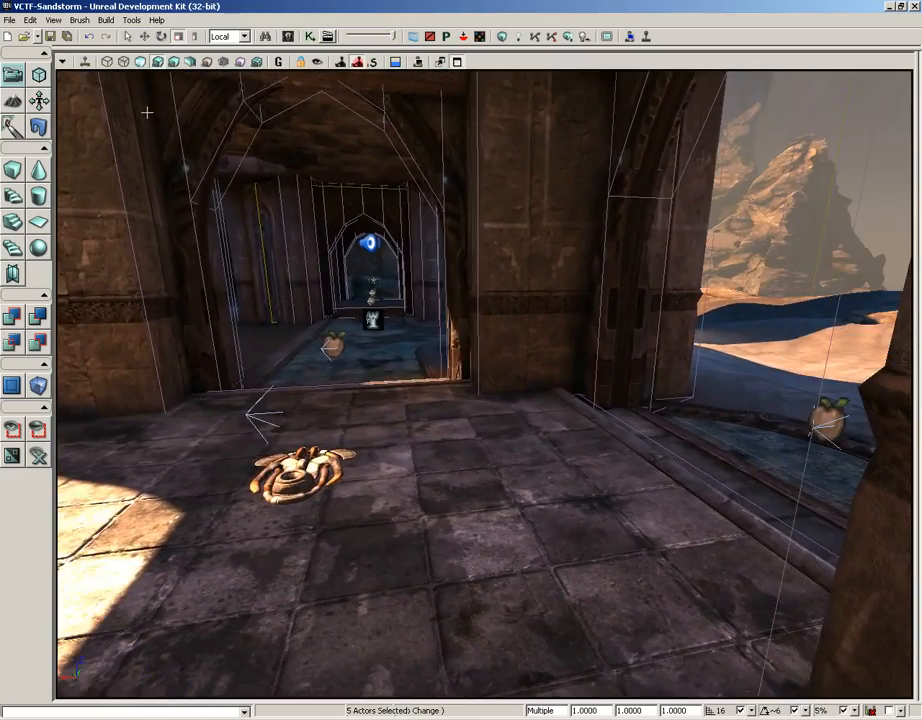
pyautogui.moveTo(146, 111); pyautogui.dragTo(150, 111, button='right')
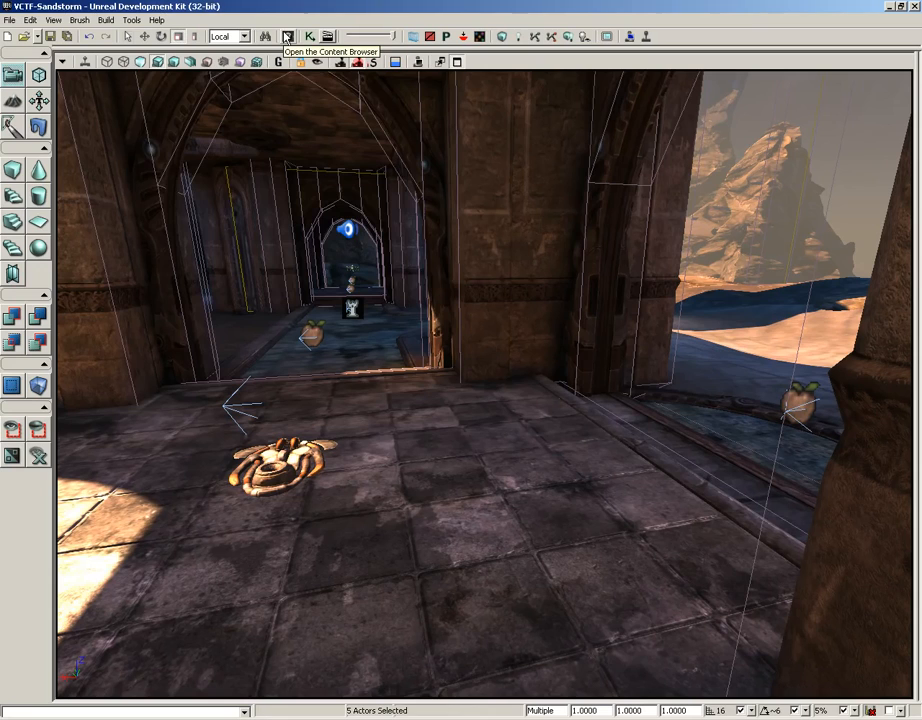
pyautogui.press('o')
pyautogui.moveTo(405, 196); pyautogui.dragTo(424, 210, button='right')
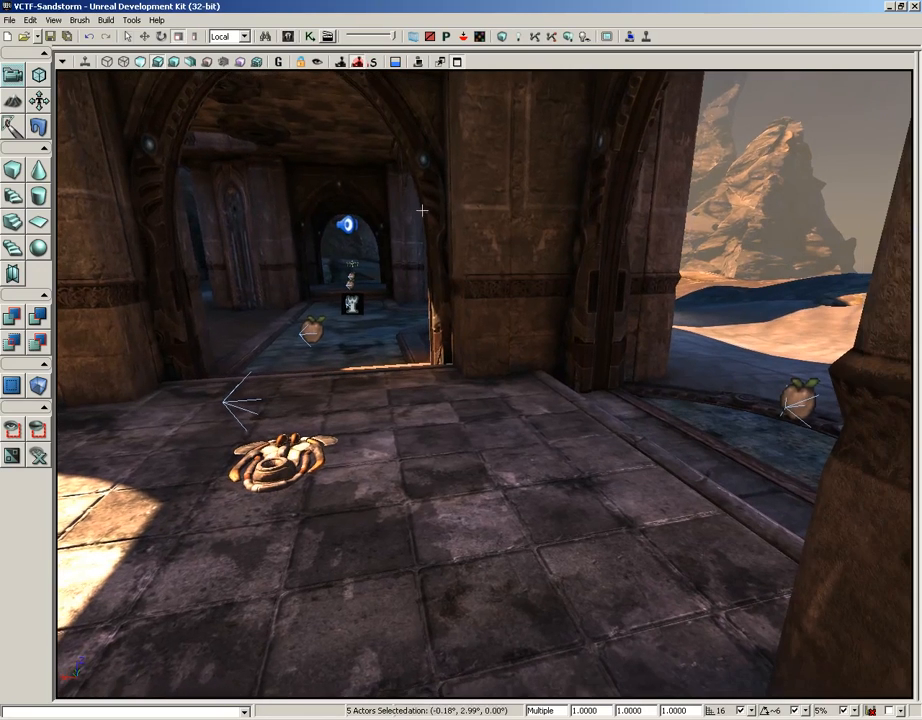
# - Open the Content Browser, clear the "light" search, and filter all assets to Skeletal Meshes
pyautogui.click(288, 37)
pyautogui.moveTo(288, 35); pyautogui.dragTo(778, 23)
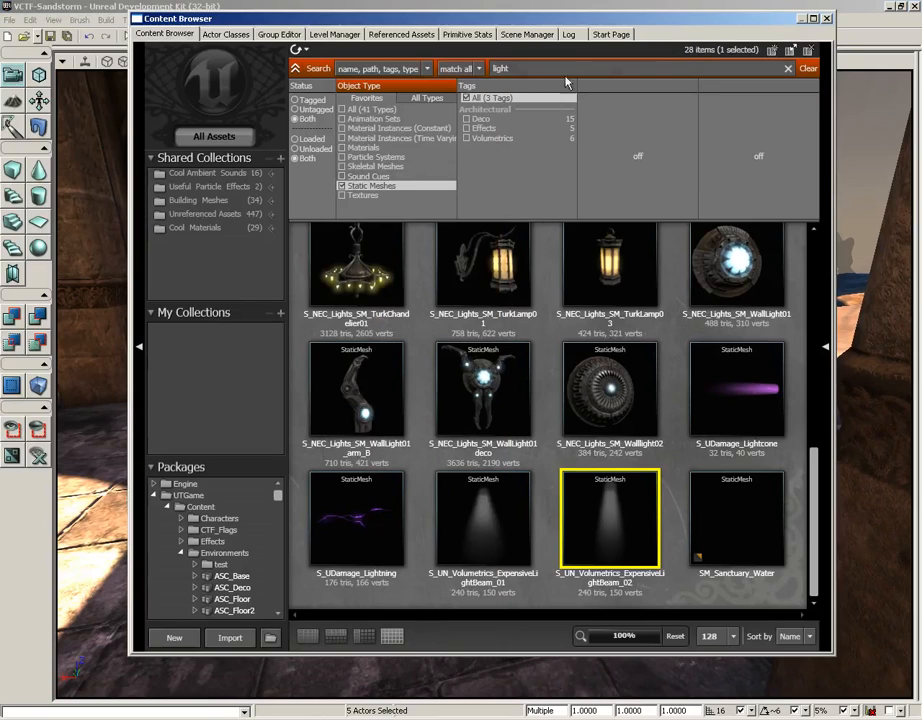
pyautogui.click(810, 68)
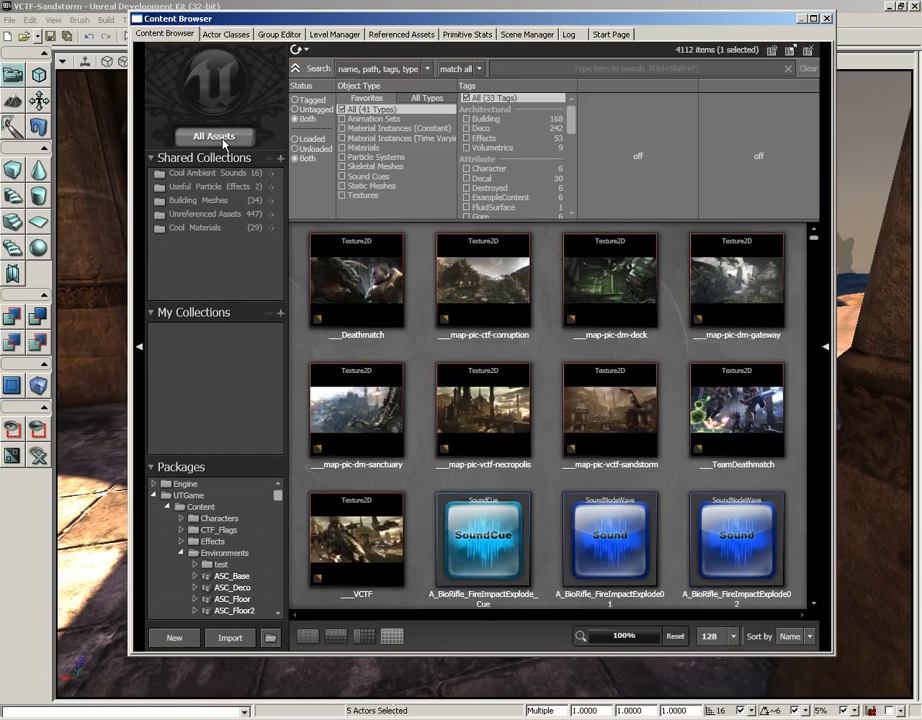
pyautogui.click(352, 171)
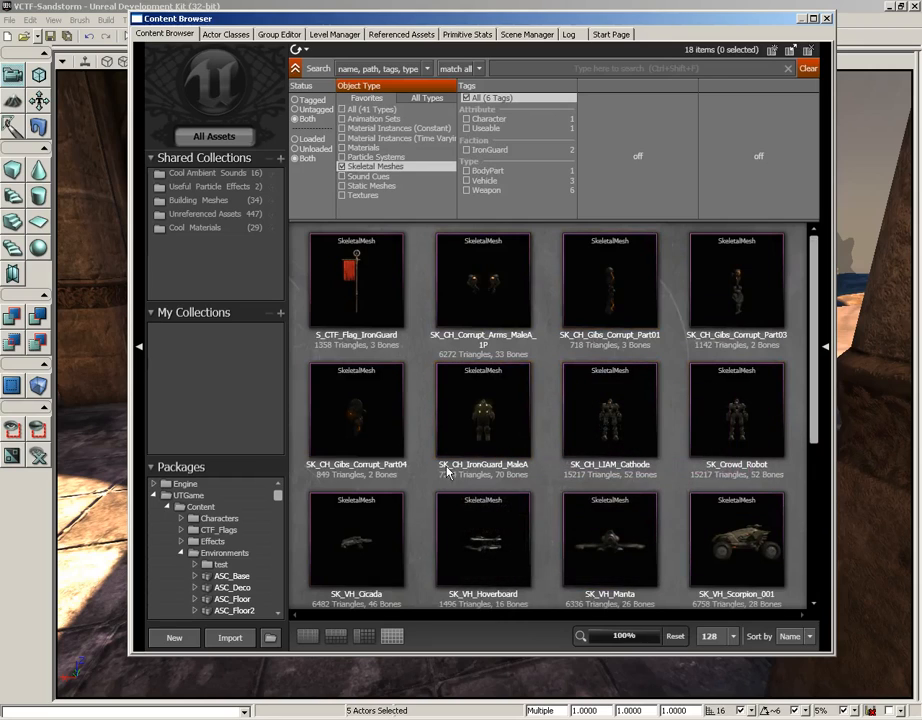
# - Place the SK_CH_IronGuard_MaleA skeletal mesh on the stone floor beside the pickup base, and close the Content Browser
pyautogui.click(490, 418)
pyautogui.moveTo(362, 20); pyautogui.dragTo(687, 18)
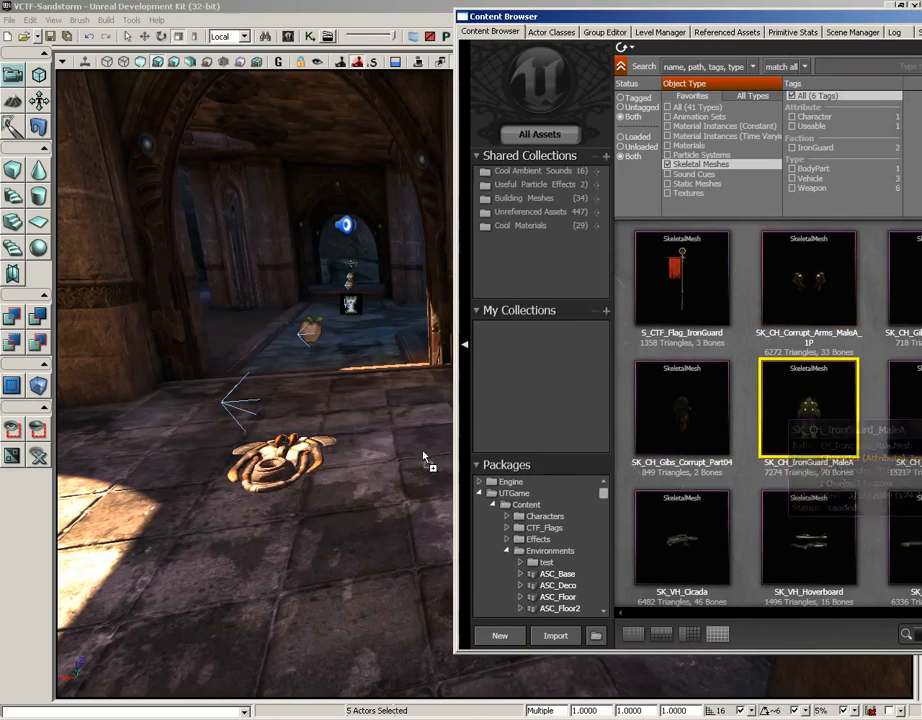
pyautogui.moveTo(424, 458); pyautogui.dragTo(403, 455)
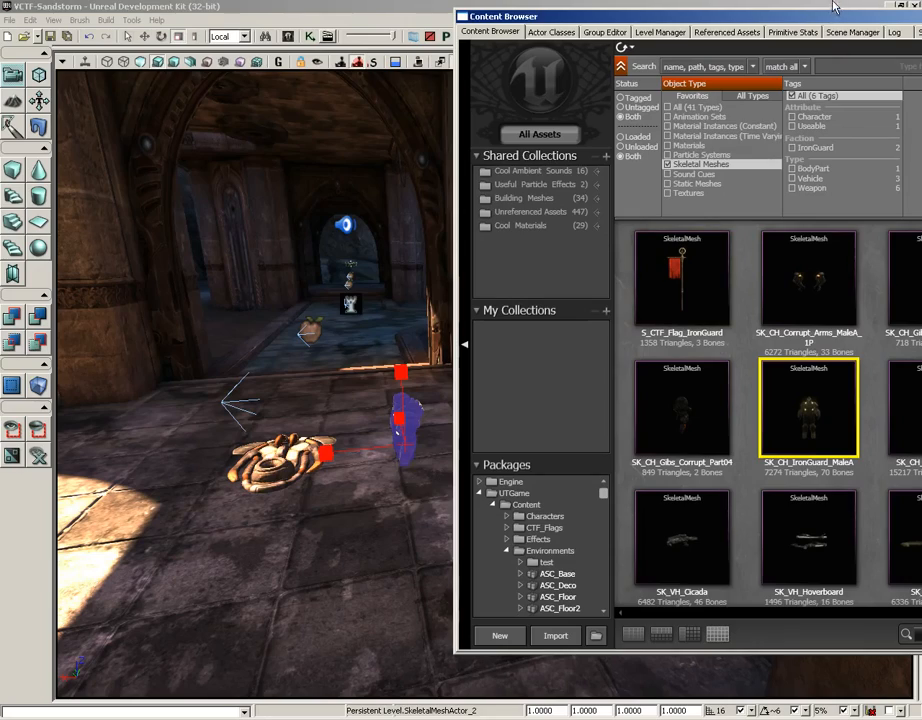
pyautogui.moveTo(831, 17); pyautogui.dragTo(601, 21)
pyautogui.click(910, 20)
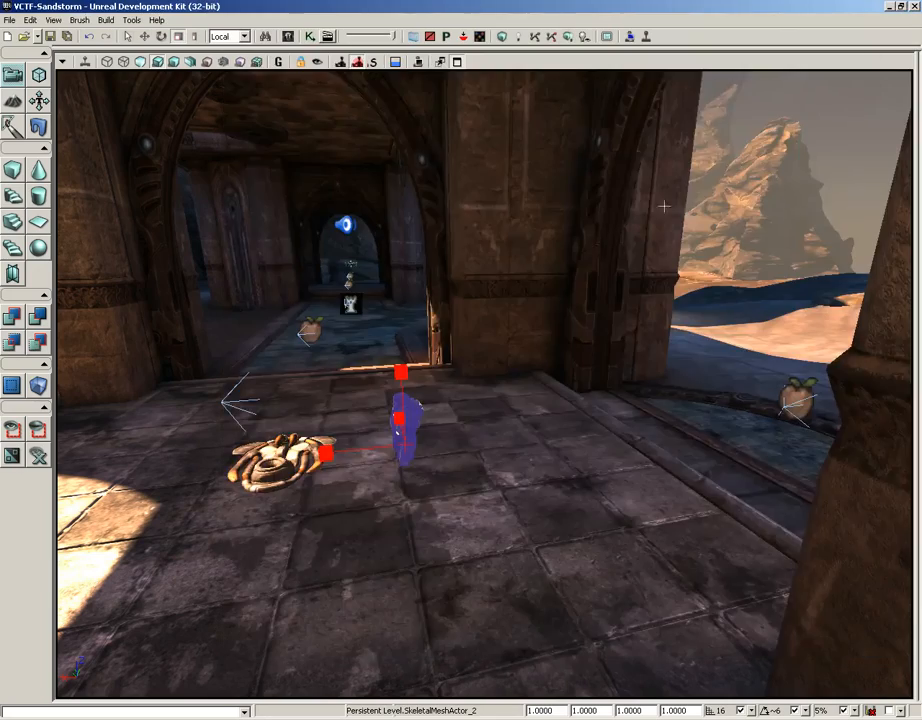
# - Raise the IronGuard character vertically until its feet stand on the stone floor
pyautogui.moveTo(420, 369); pyautogui.dragTo(457, 325)
pyautogui.moveTo(457, 325); pyautogui.dragTo(457, 313, button='right')
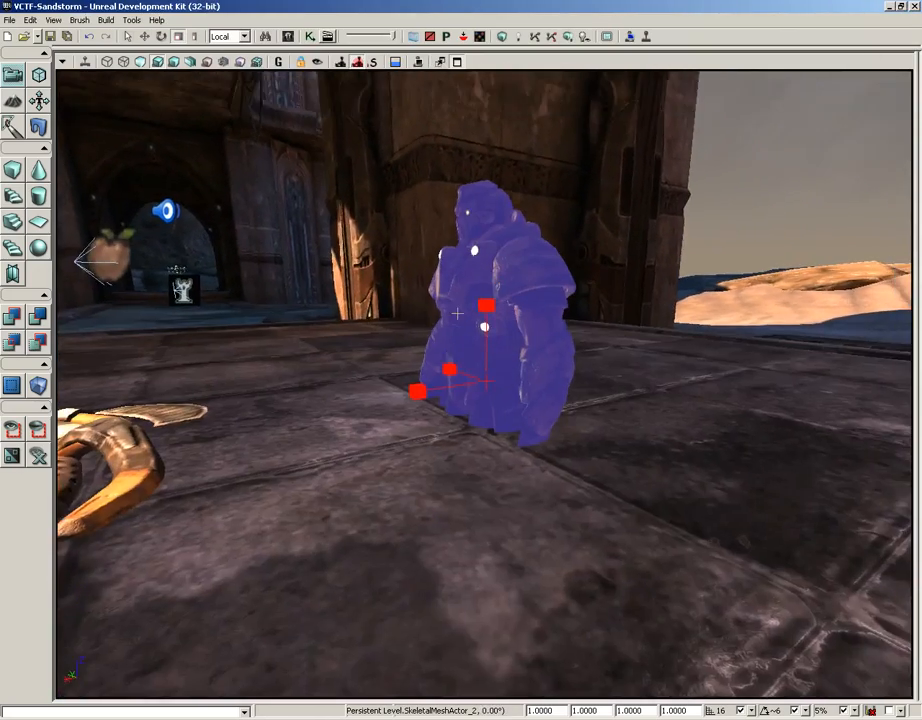
pyautogui.press('w')
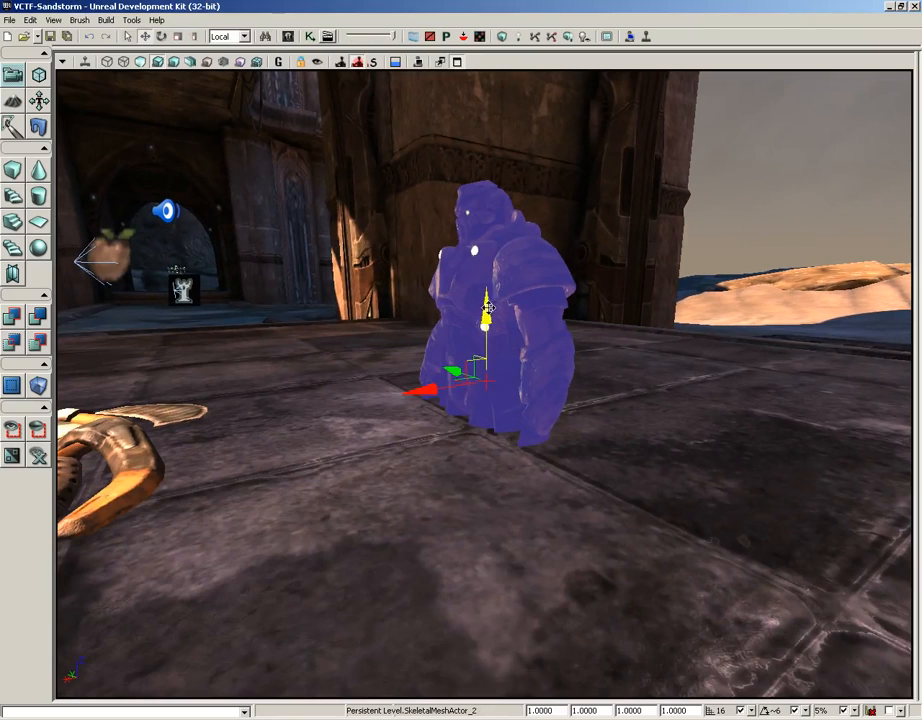
pyautogui.moveTo(489, 307); pyautogui.dragTo(488, 286)
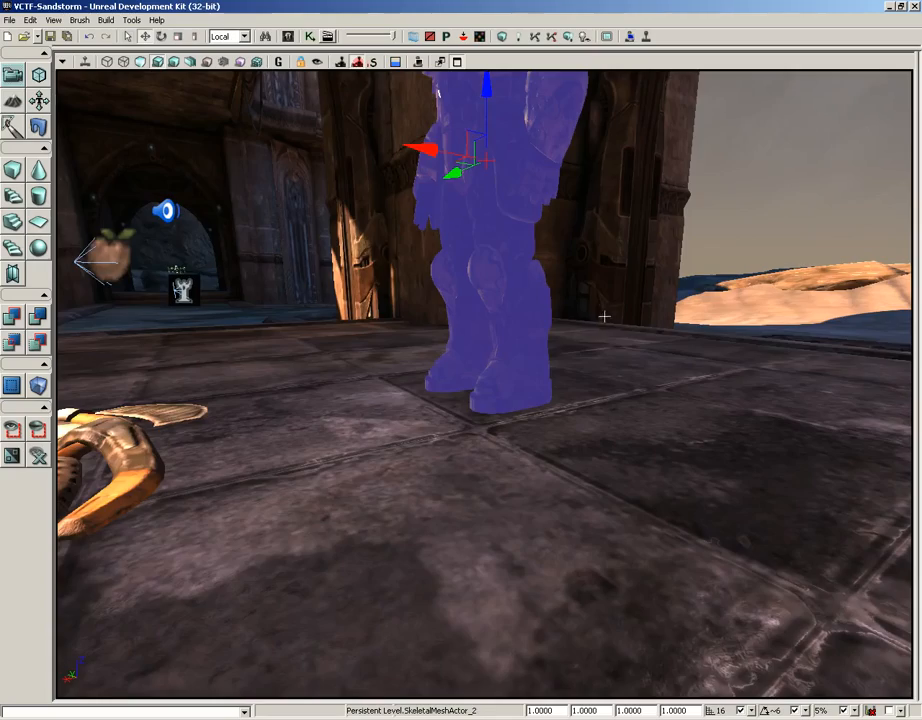
pyautogui.moveTo(604, 317); pyautogui.dragTo(569, 293)
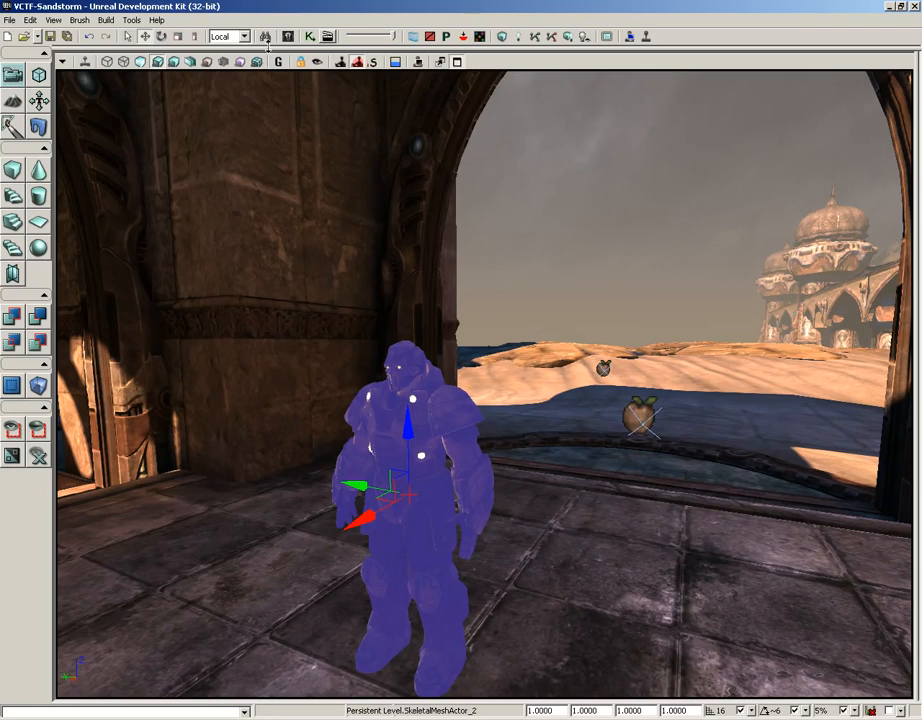
# - Place the SK_WP_ShockRifle_3P skeletal mesh on the stone floor beside the IronGuard, and close the Content Browser
pyautogui.click(287, 36)
pyautogui.moveTo(502, 19); pyautogui.dragTo(432, 12)
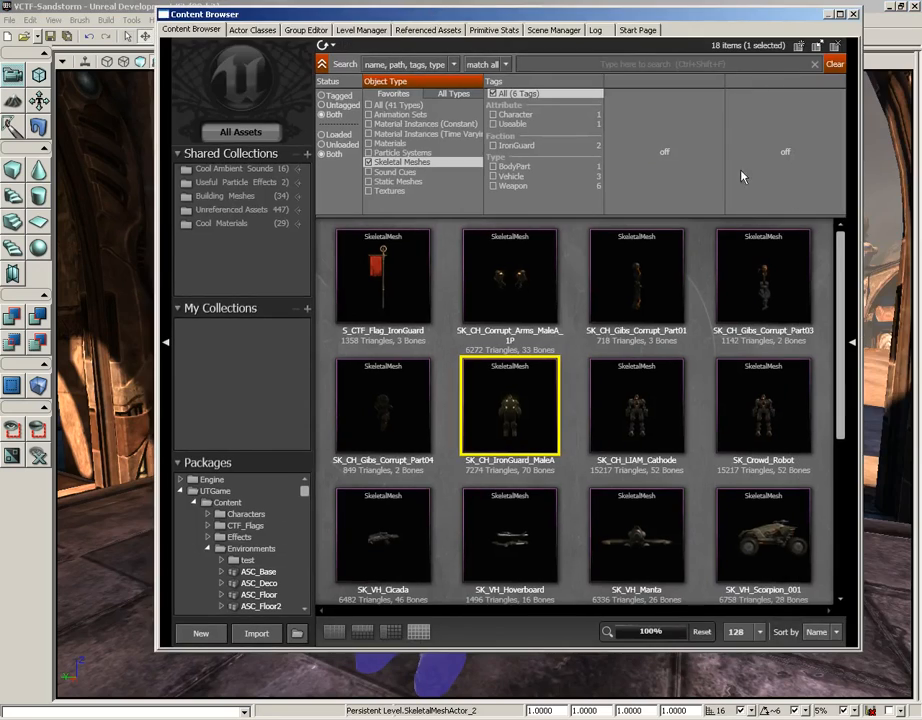
pyautogui.moveTo(842, 275); pyautogui.dragTo(840, 430)
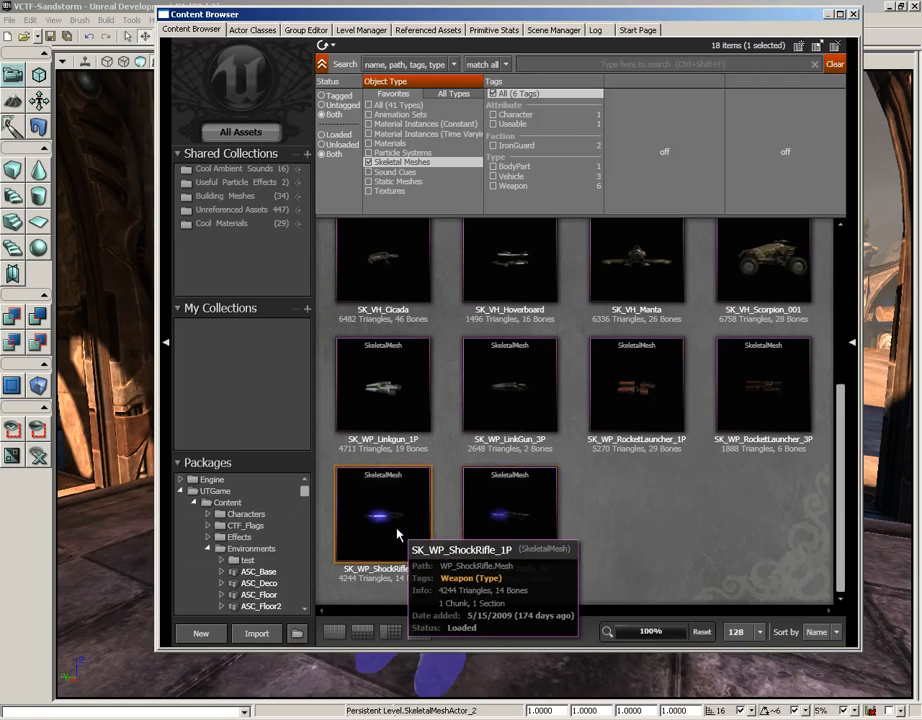
pyautogui.click(518, 535)
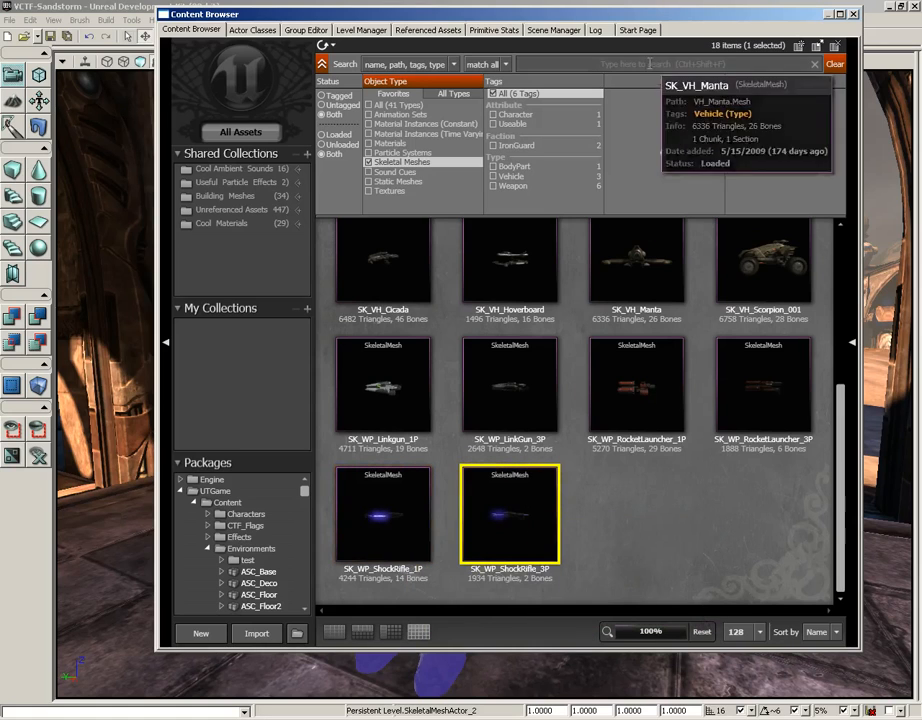
pyautogui.moveTo(437, 14); pyautogui.dragTo(630, 2)
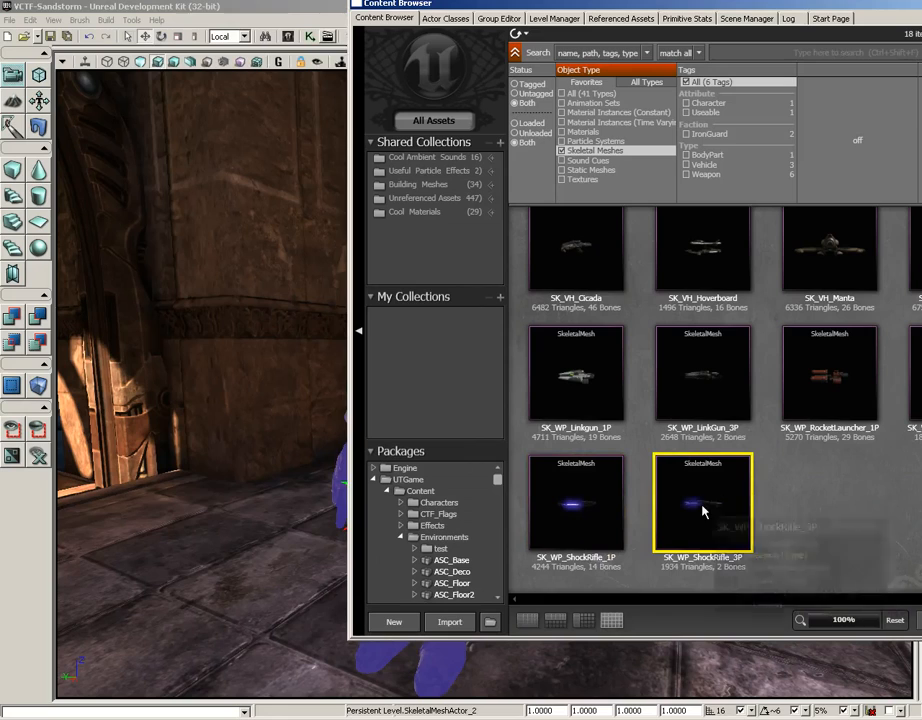
pyautogui.moveTo(703, 512); pyautogui.dragTo(260, 575)
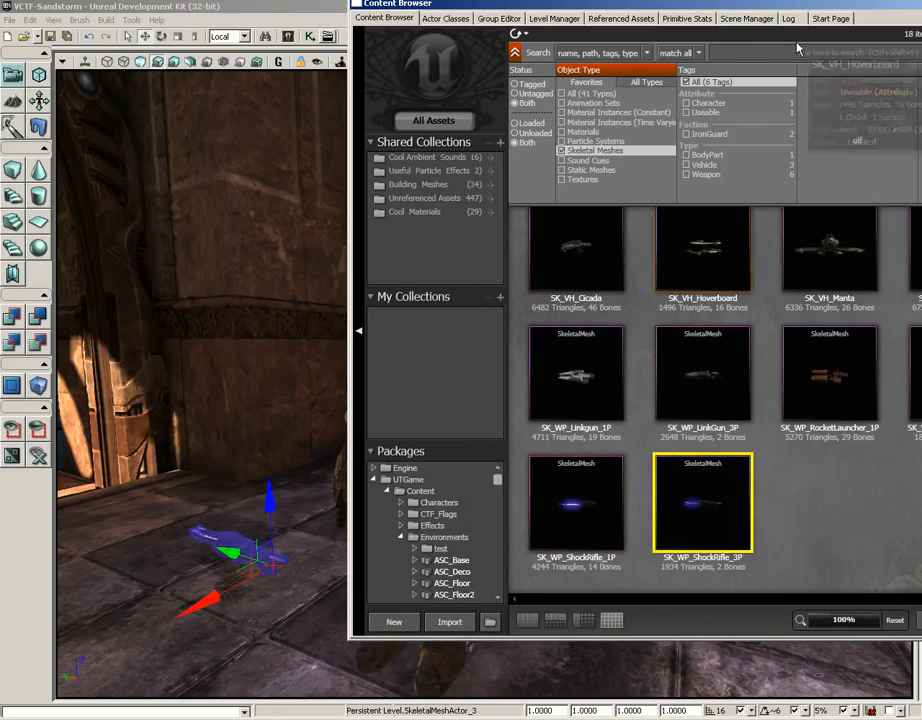
pyautogui.moveTo(794, 4); pyautogui.dragTo(504, 47)
pyautogui.click(757, 47)
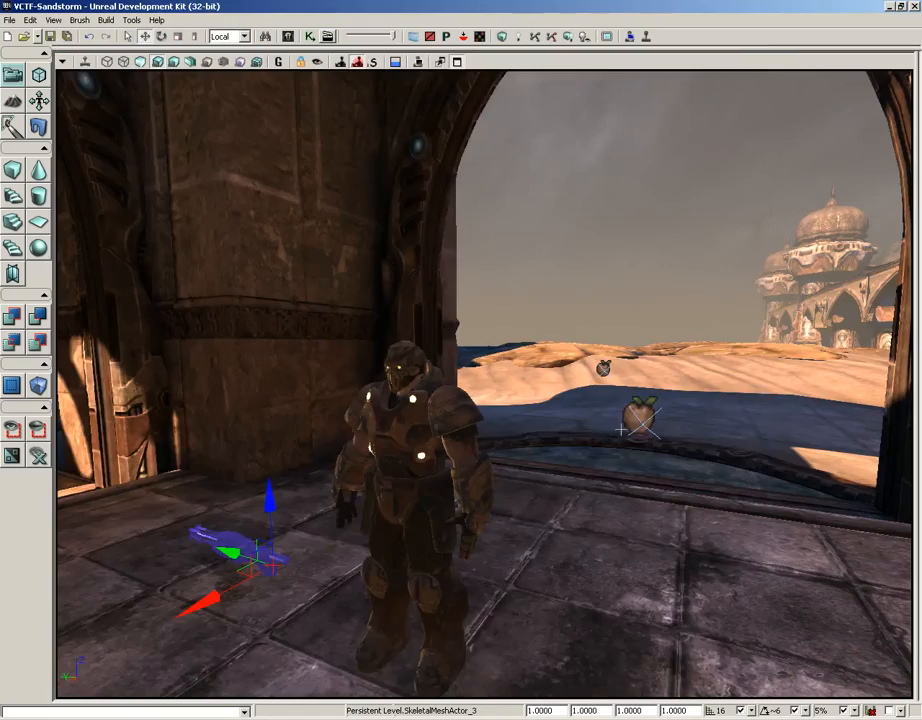
# - Show the skeletal mesh sockets, snap the shock rifle to the IronGuard's right-hand socket, and hide the sockets again
pyautogui.moveTo(621, 429); pyautogui.dragTo(574, 425, button='right')
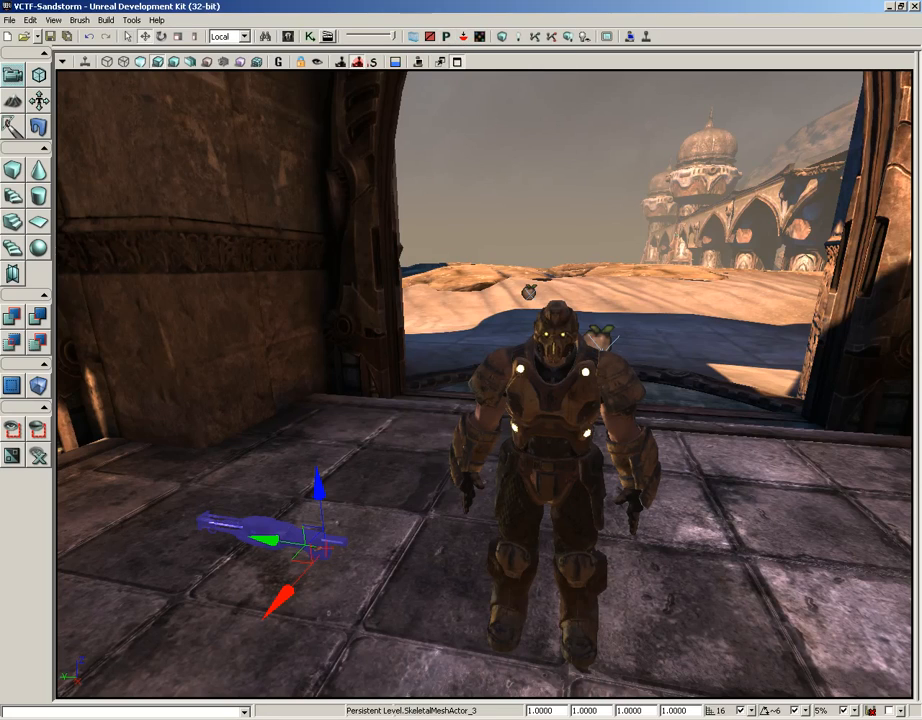
pyautogui.click(464, 37)
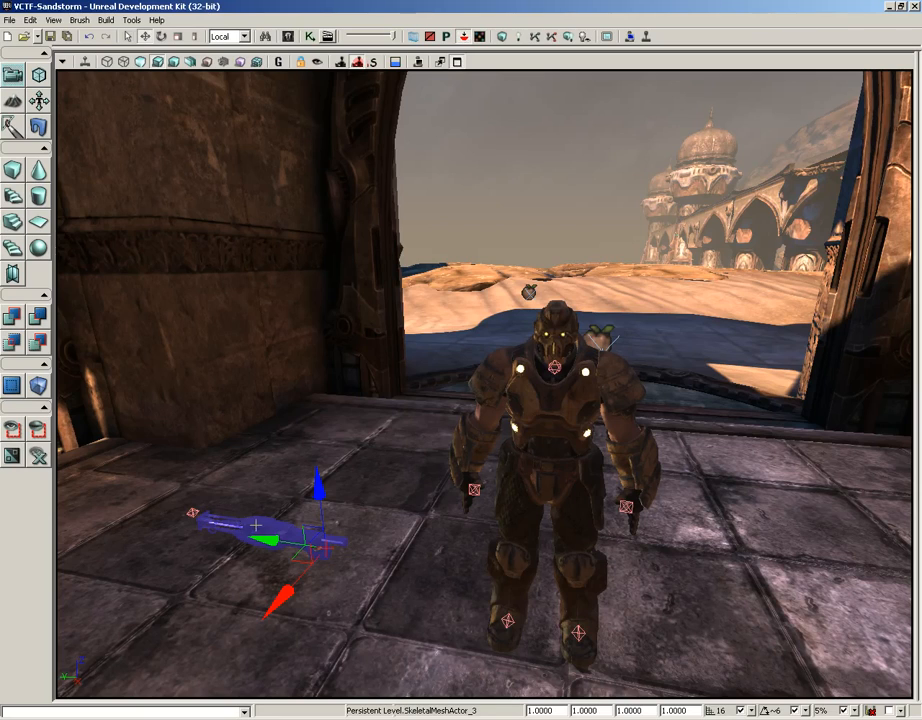
pyautogui.click(475, 491)
pyautogui.moveTo(371, 466); pyautogui.dragTo(449, 441)
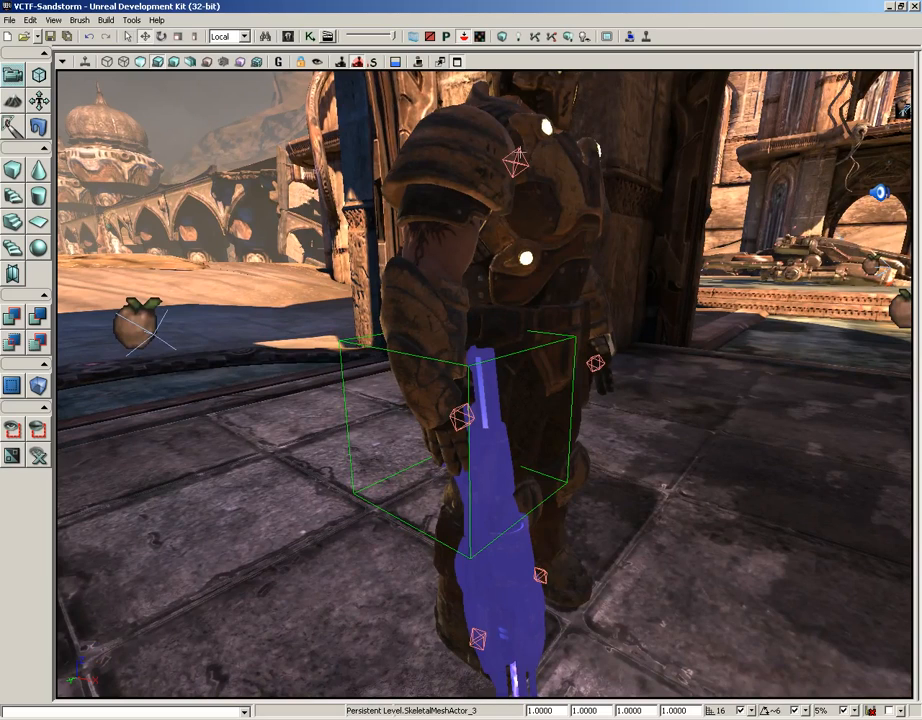
pyautogui.click(464, 37)
pyautogui.moveTo(592, 297); pyautogui.dragTo(704, 287)
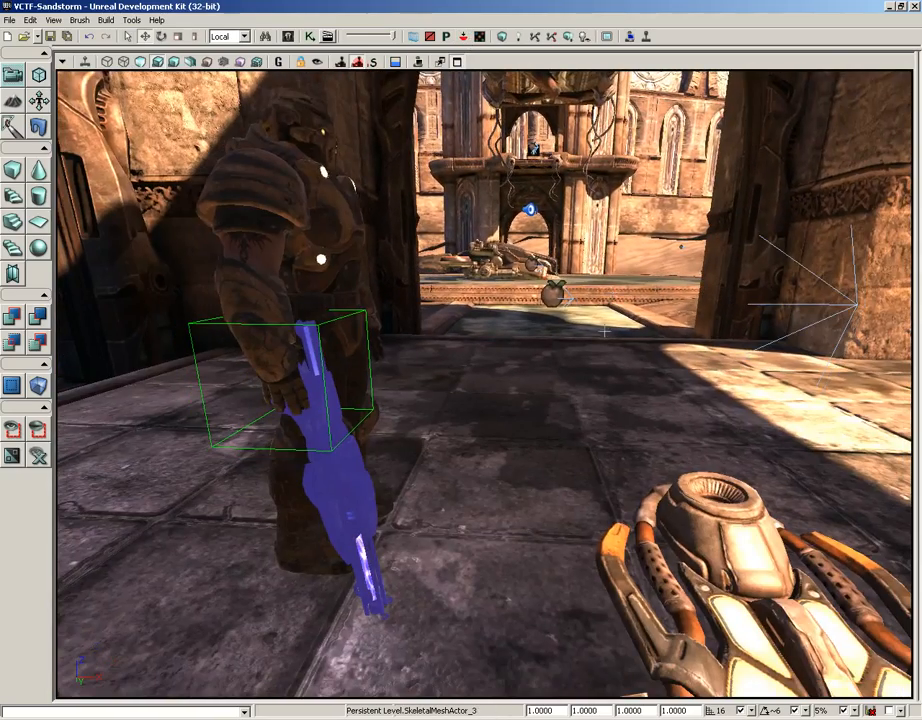
# - Clear the Content Browser's skeletal mesh filter, filter the assets to Particle Systems, and search for "shock"
pyautogui.moveTo(604, 331); pyautogui.dragTo(620, 80)
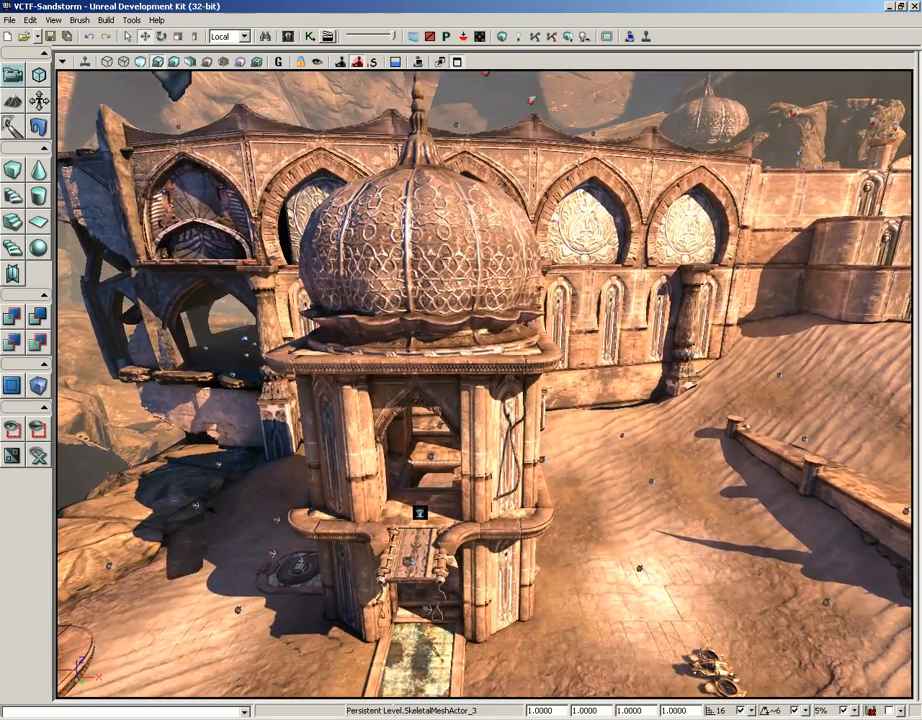
pyautogui.click(481, 38)
pyautogui.moveTo(604, 300); pyautogui.dragTo(603, 67)
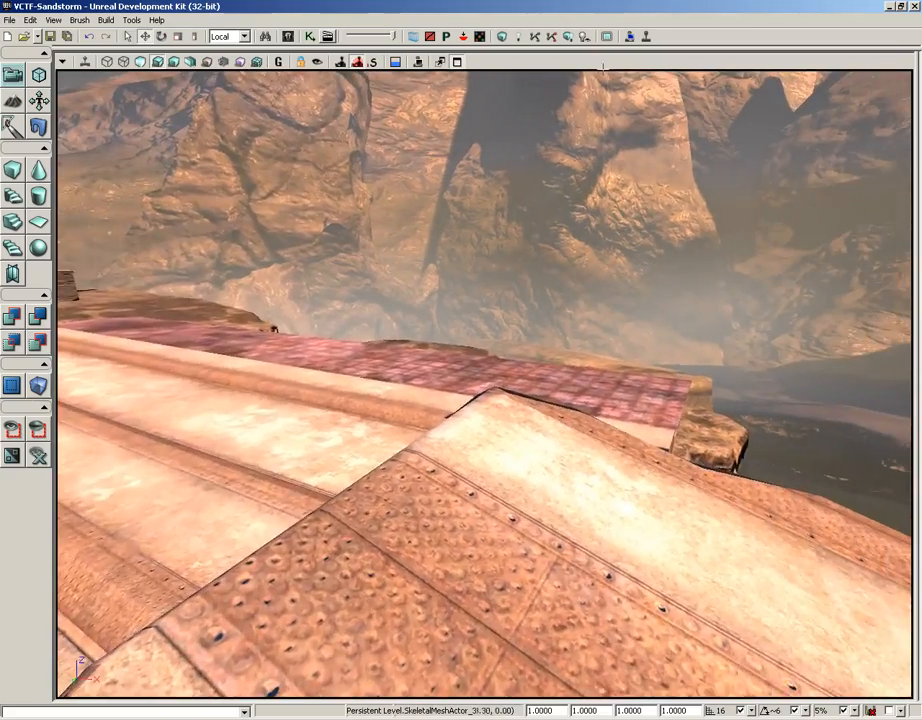
pyautogui.moveTo(603, 67); pyautogui.dragTo(565, 414, button='right')
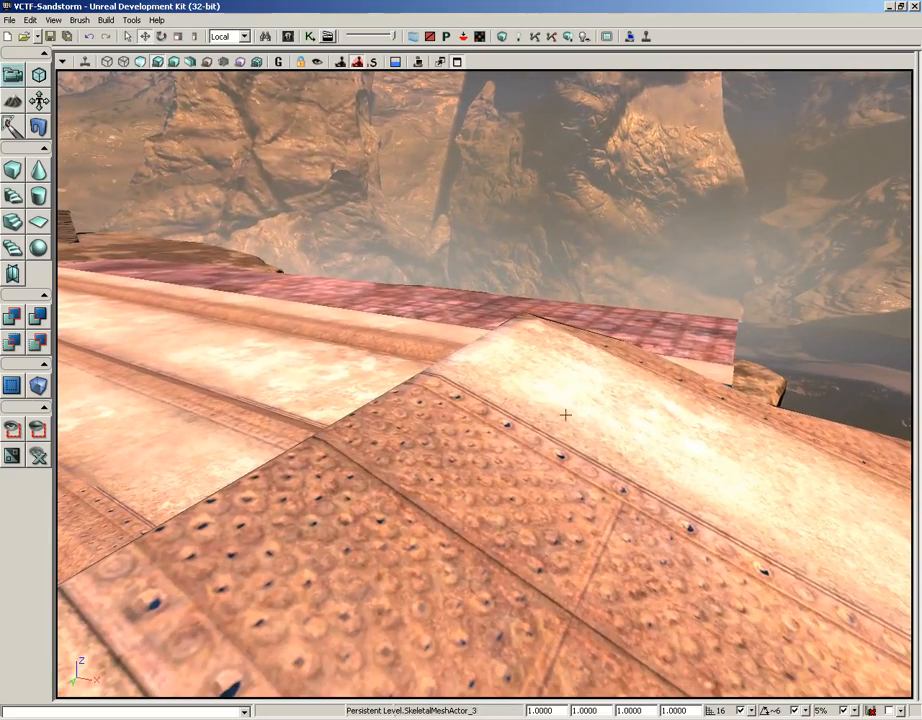
pyautogui.click(327, 37)
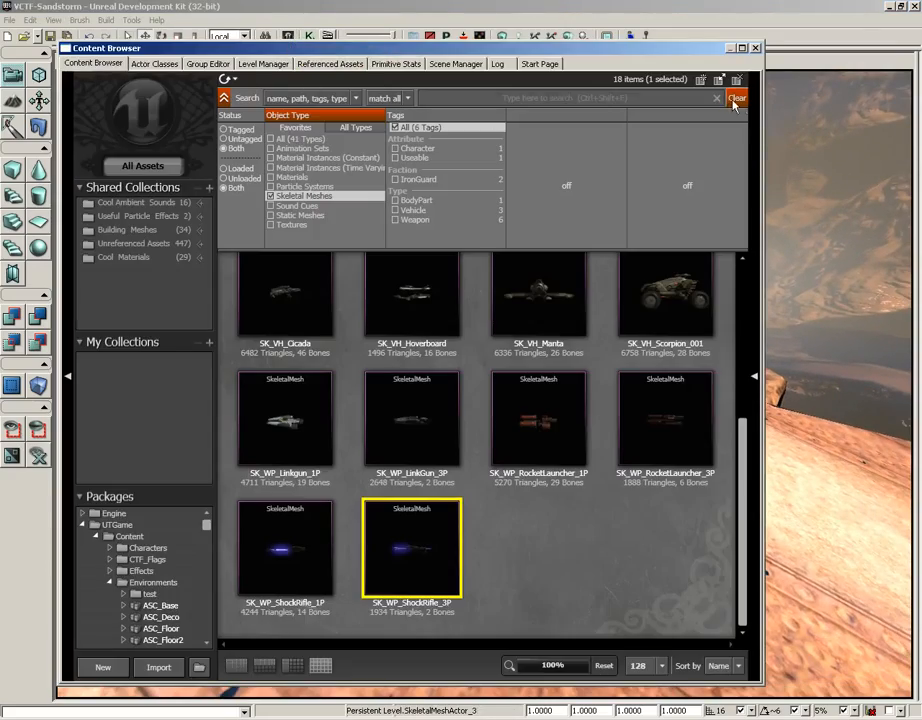
pyautogui.click(736, 99)
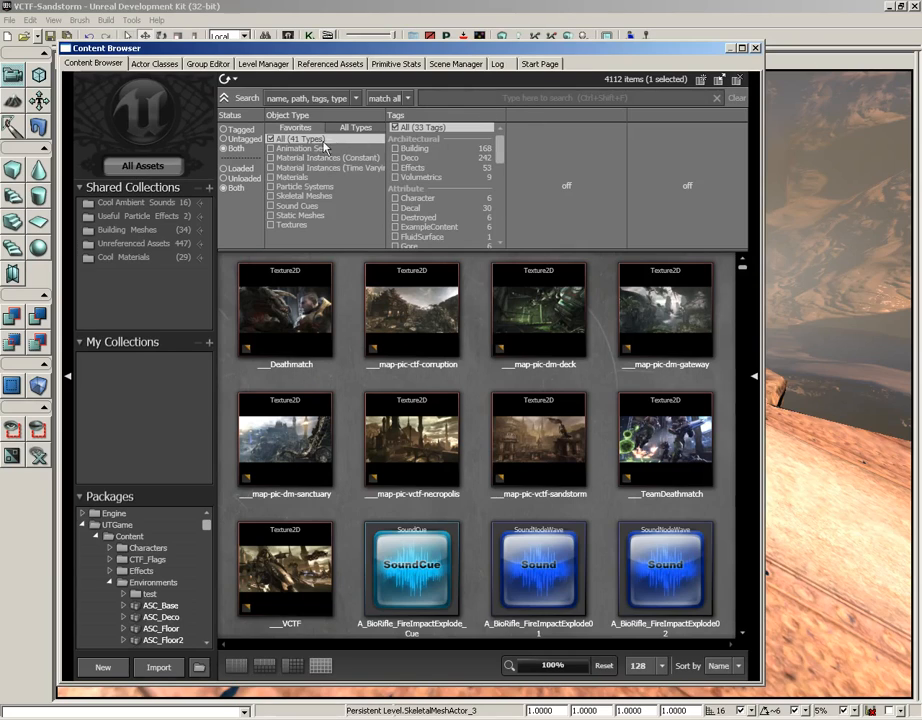
pyautogui.click(292, 186)
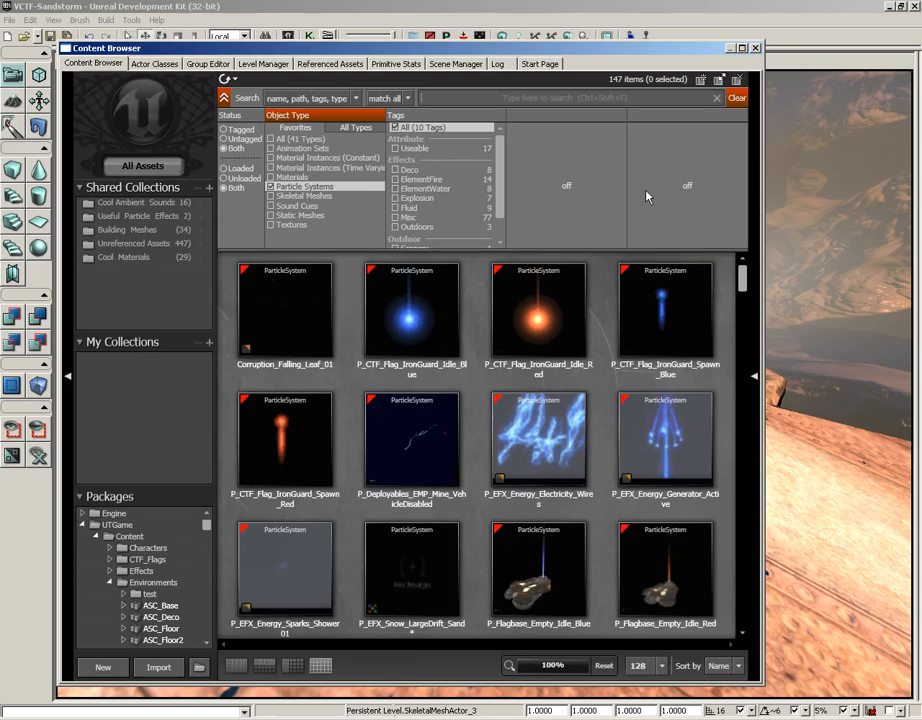
pyautogui.hotkey('ctrl', 'shift', 'f')
pyautogui.write('shock')
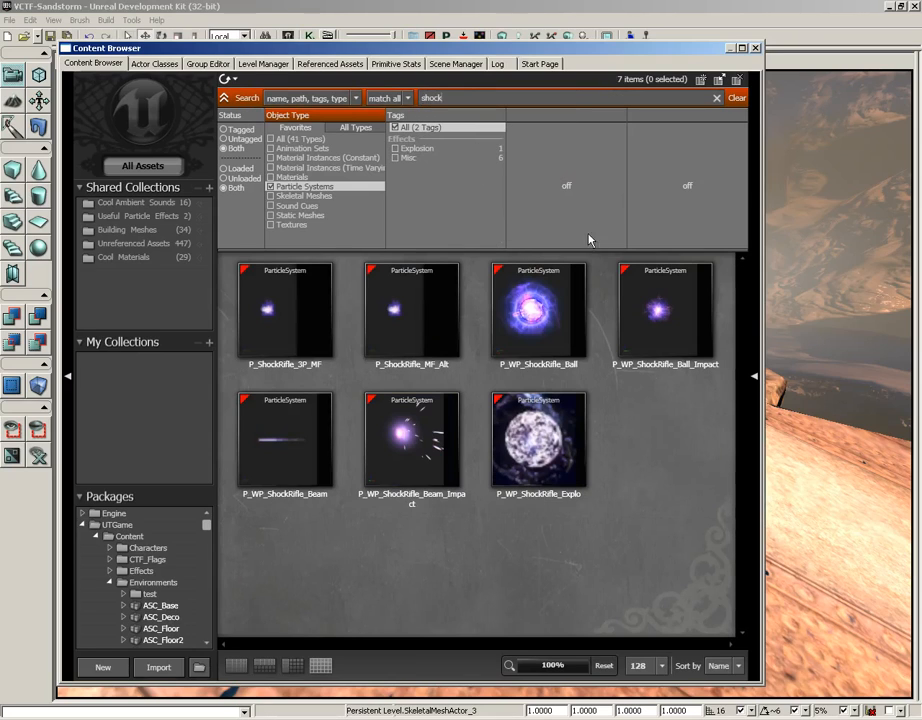
# - Place the P_WP_ShockRifle_Ball particle system on the riveted rooftop, close the Content Browser, and raise the emitter above the surface
pyautogui.moveTo(513, 366)
pyautogui.moveTo(594, 44); pyautogui.dragTo(214, 36)
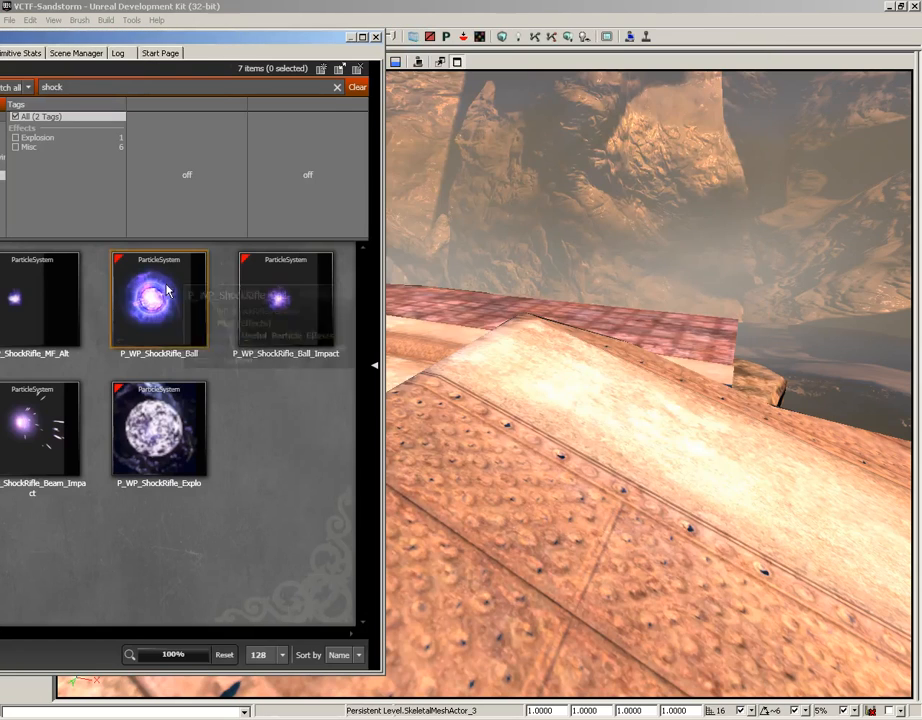
pyautogui.moveTo(147, 295)
pyautogui.moveTo(147, 295); pyautogui.dragTo(488, 468)
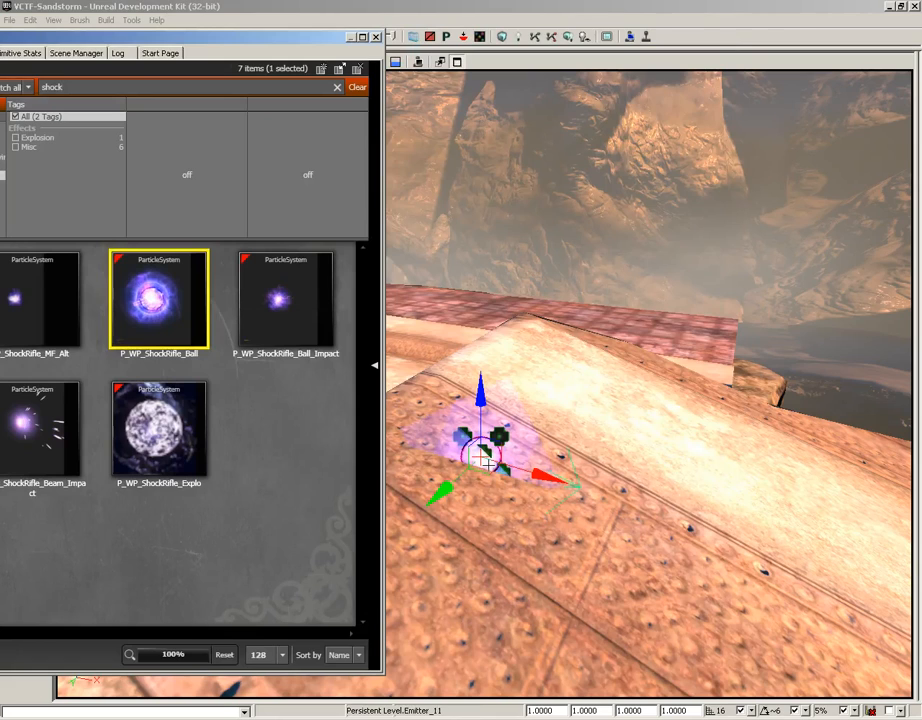
pyautogui.click(377, 38)
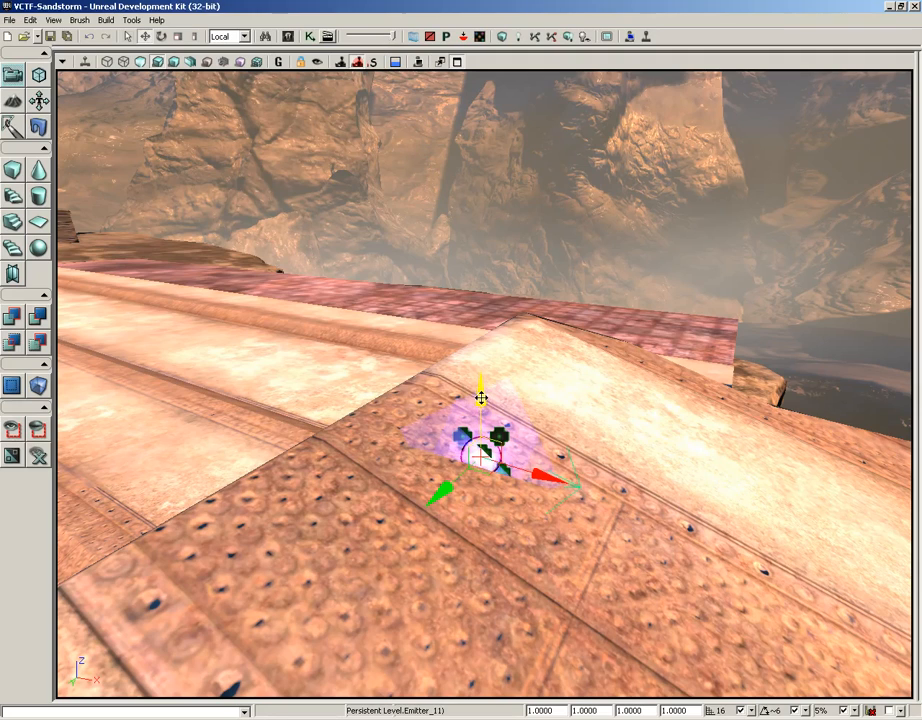
pyautogui.moveTo(481, 398); pyautogui.dragTo(481, 369)
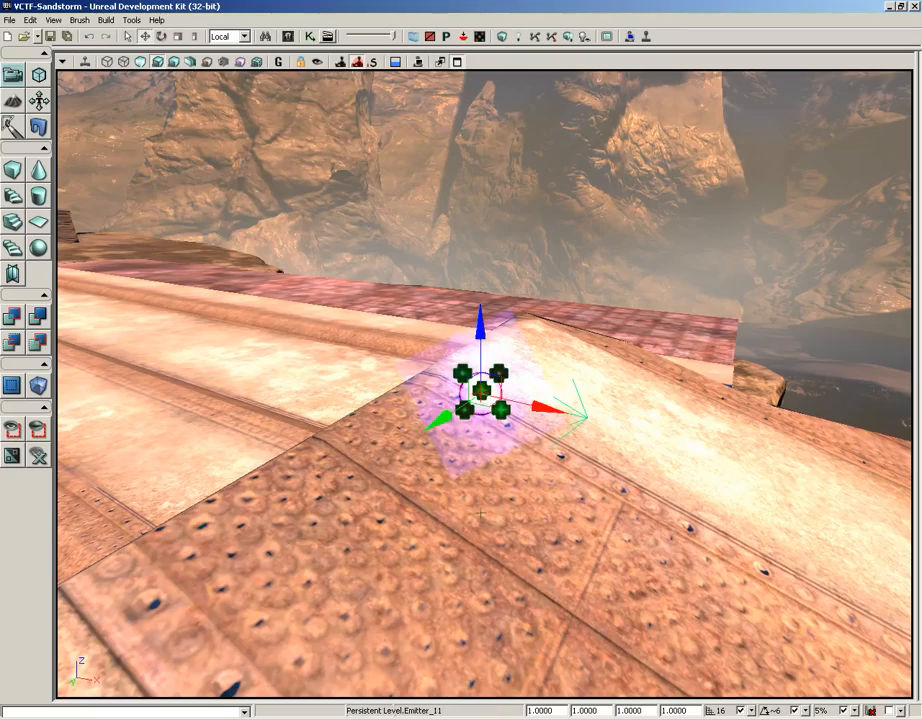
# - Switch the viewport to game view, select the riveted roof mesh instead of the emitter, and turn on real-time playback
pyautogui.moveTo(481, 513); pyautogui.dragTo(540, 510, button='middle')
pyautogui.moveTo(540, 510); pyautogui.dragTo(385, 496, button='right')
pyautogui.moveTo(385, 496); pyautogui.dragTo(490, 508, button='middle')
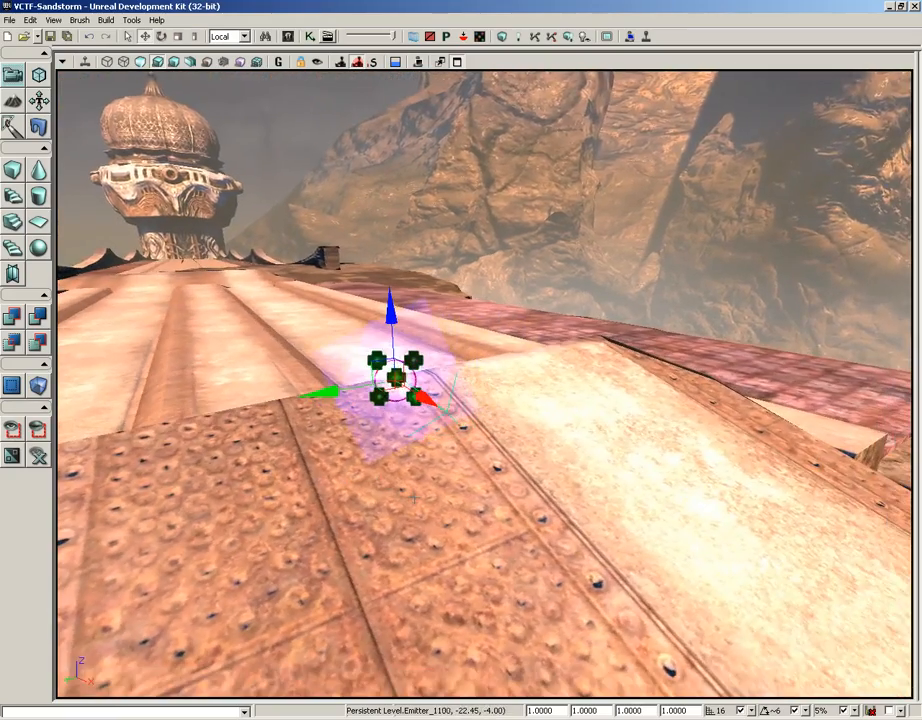
pyautogui.moveTo(490, 508); pyautogui.dragTo(467, 517, button='right')
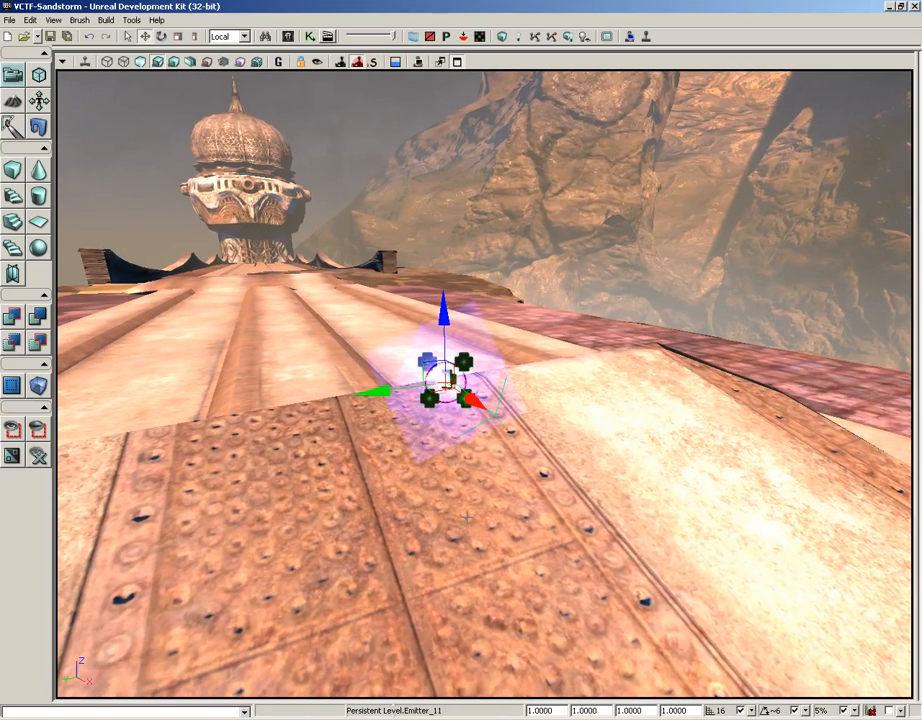
pyautogui.click(280, 63)
pyautogui.moveTo(511, 505)
pyautogui.mouseDown()
pyautogui.moveTo(506, 491)
pyautogui.moveTo(511, 501)
pyautogui.mouseUp()
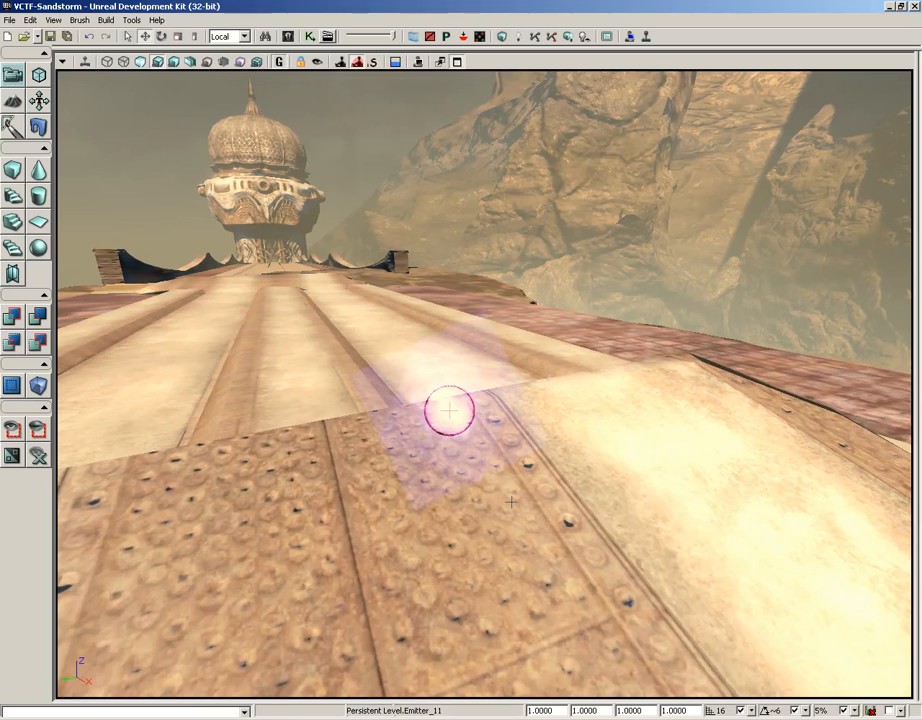
pyautogui.click(511, 505)
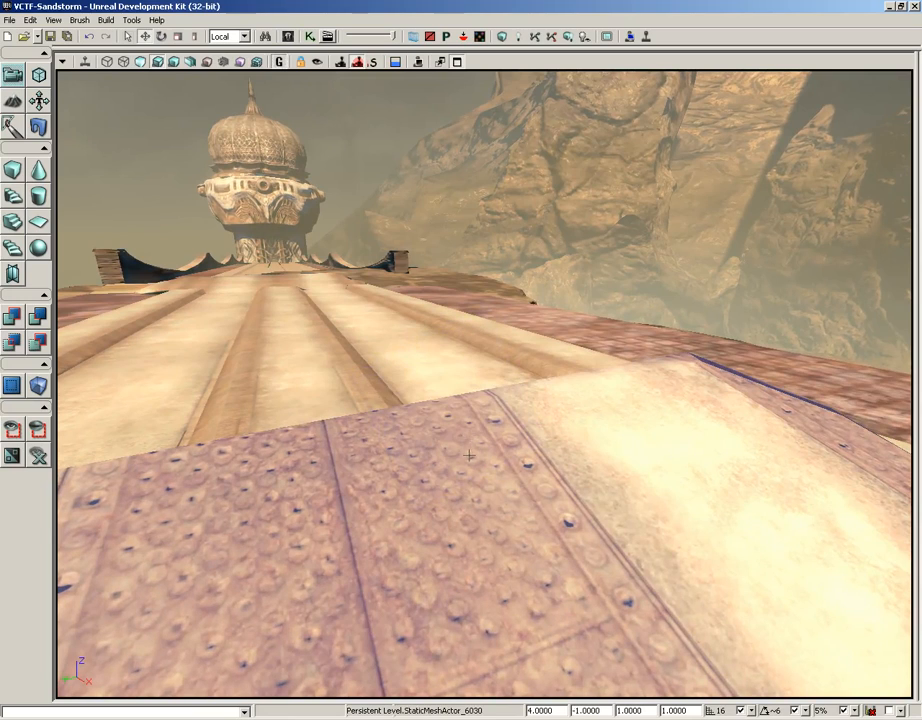
pyautogui.click(84, 60)
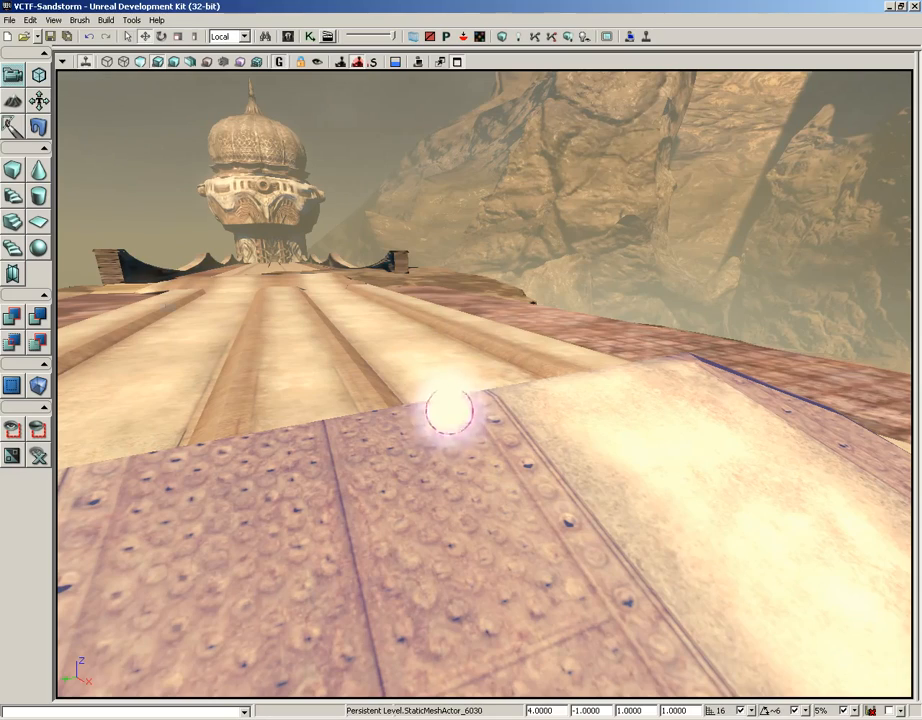
pyautogui.moveTo(214, 453); pyautogui.dragTo(280, 437)
pyautogui.moveTo(426, 442); pyautogui.dragTo(390, 416, button='right')
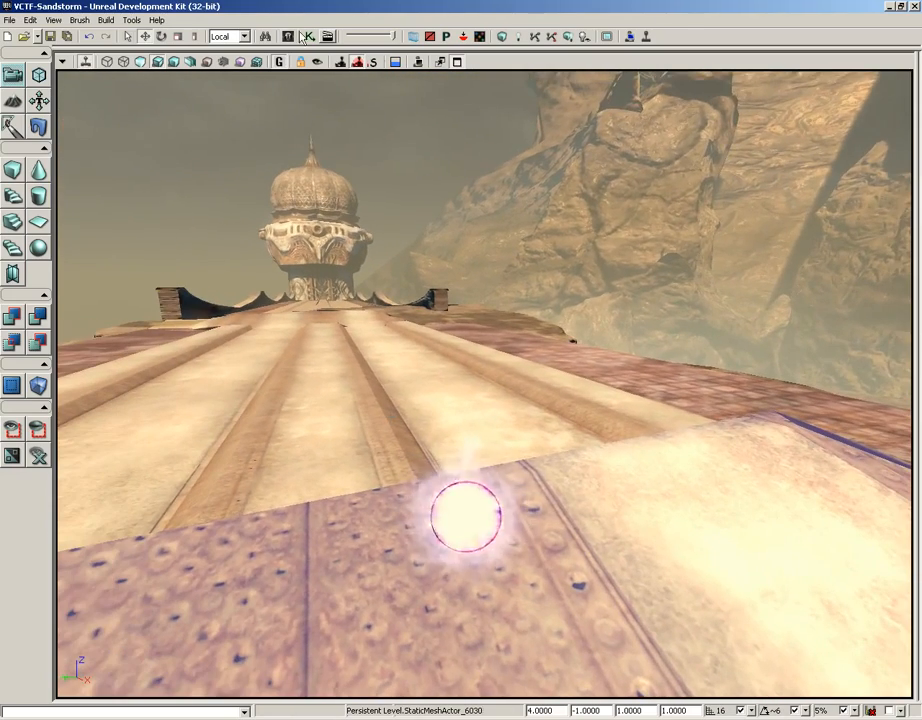
# - Open the P_WP_ShockRifle_Ball particle system in the Cascade editor from the Content Browser
pyautogui.click(287, 36)
pyautogui.moveTo(294, 40); pyautogui.dragTo(709, 24)
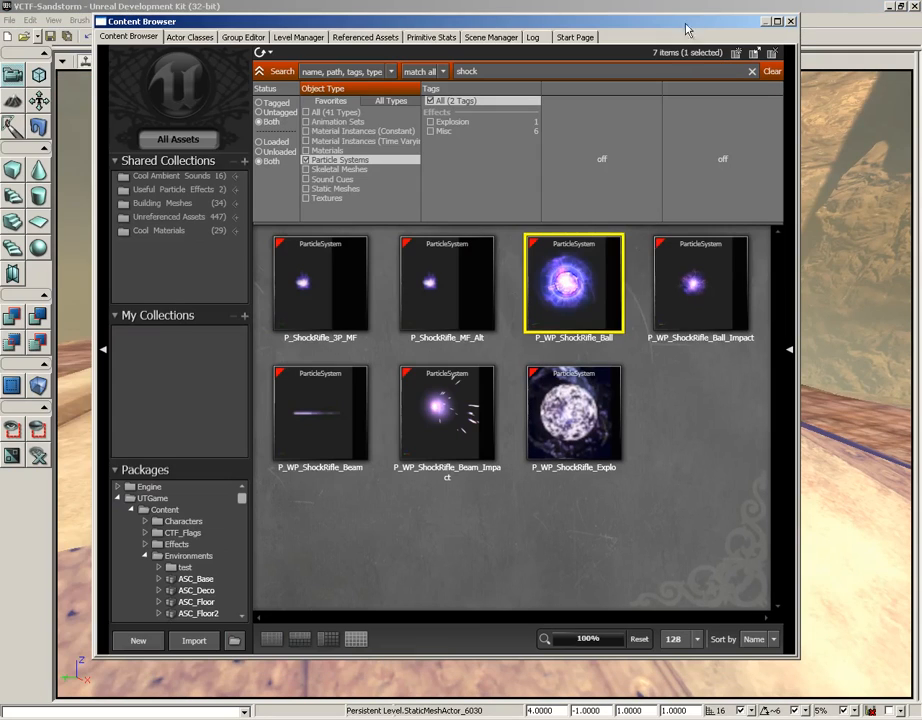
pyautogui.doubleClick(555, 292)
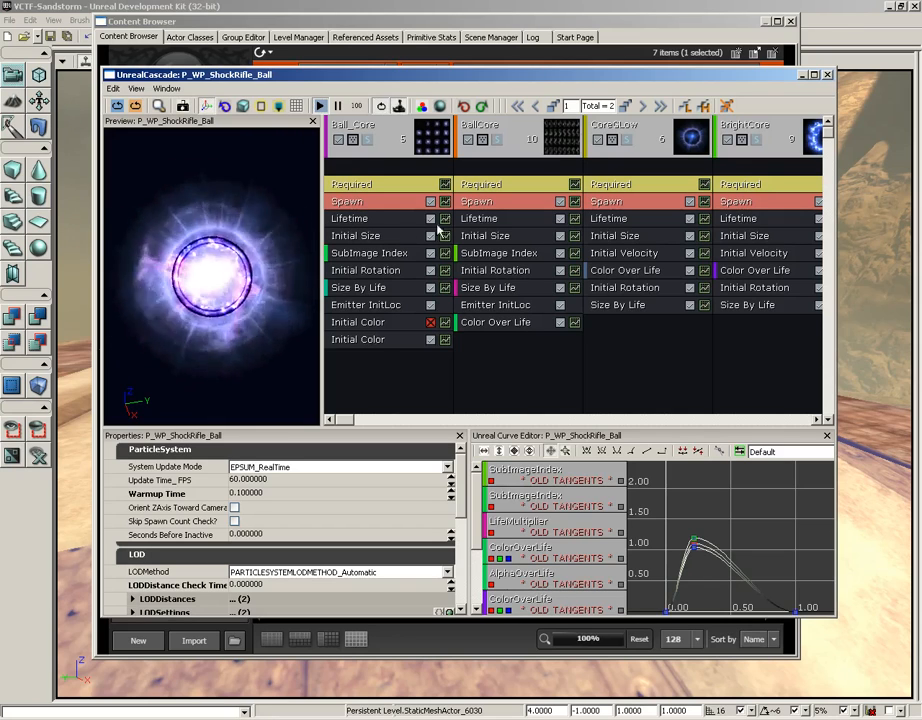
# - Compare LOD levels 1 and 2 of the shock ball in the preview, and close Cascade and the Content Browser
pyautogui.click(643, 106)
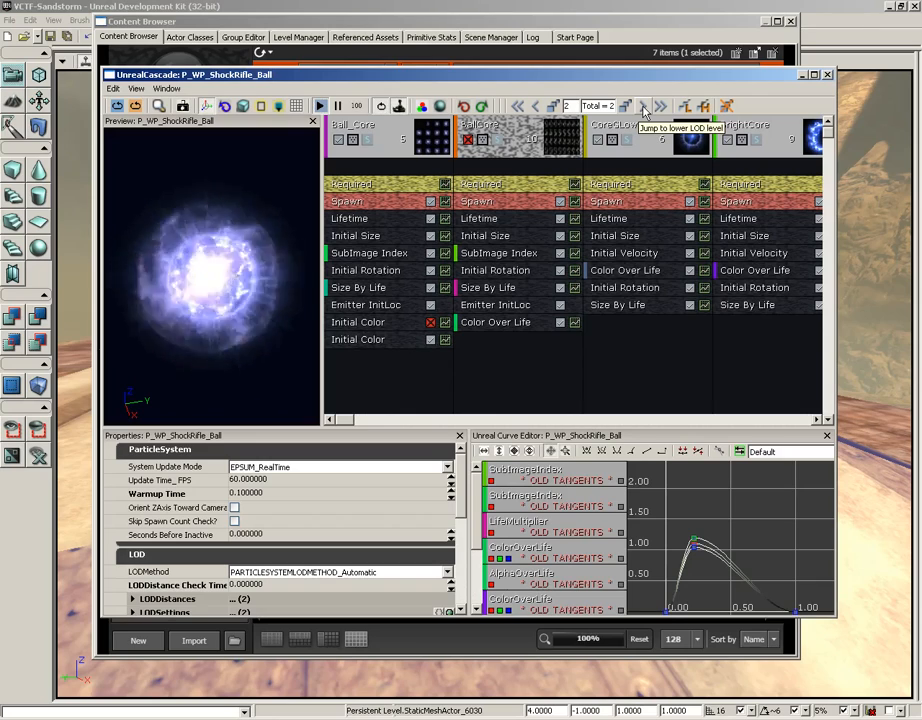
pyautogui.click(537, 107)
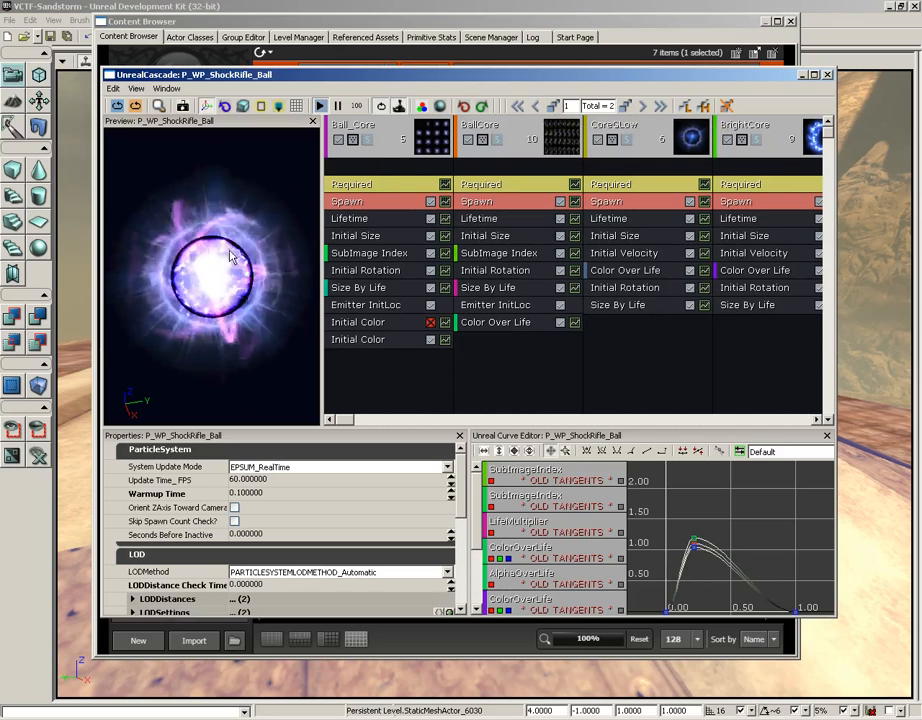
pyautogui.click(643, 106)
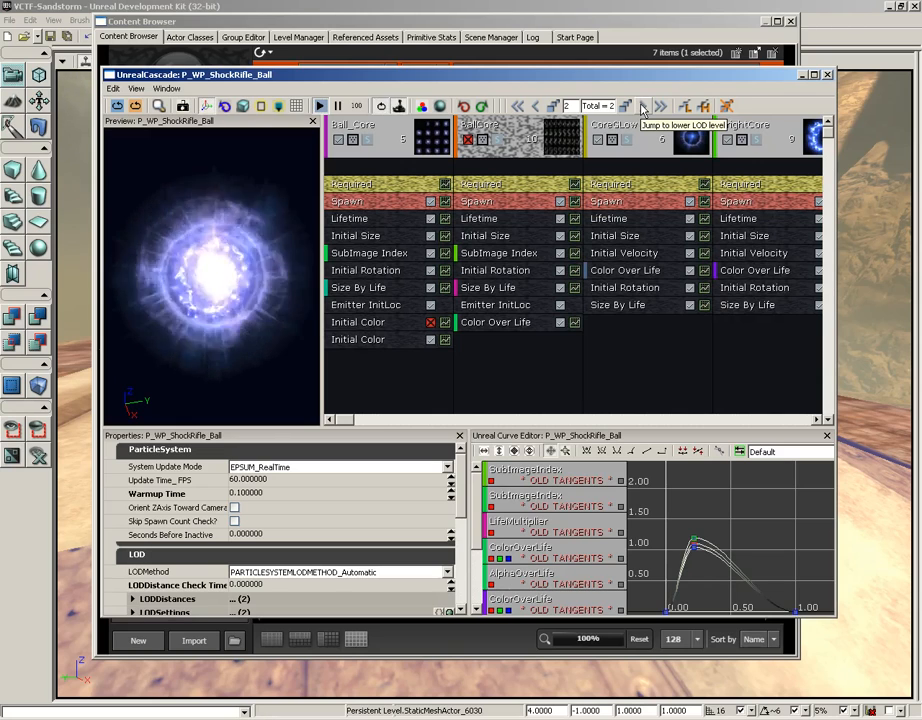
pyautogui.click(828, 76)
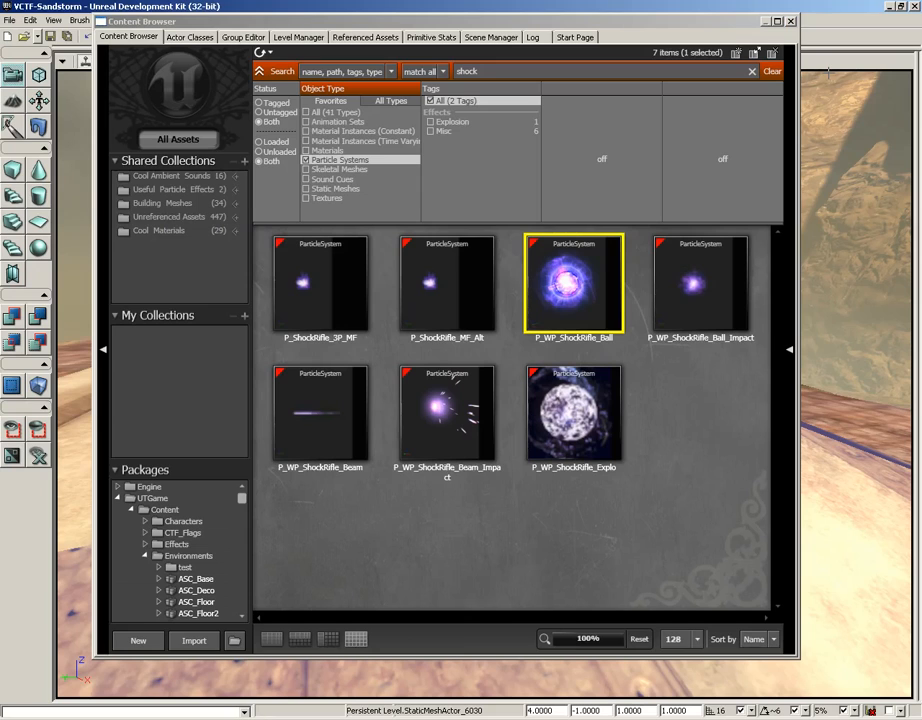
pyautogui.click(790, 21)
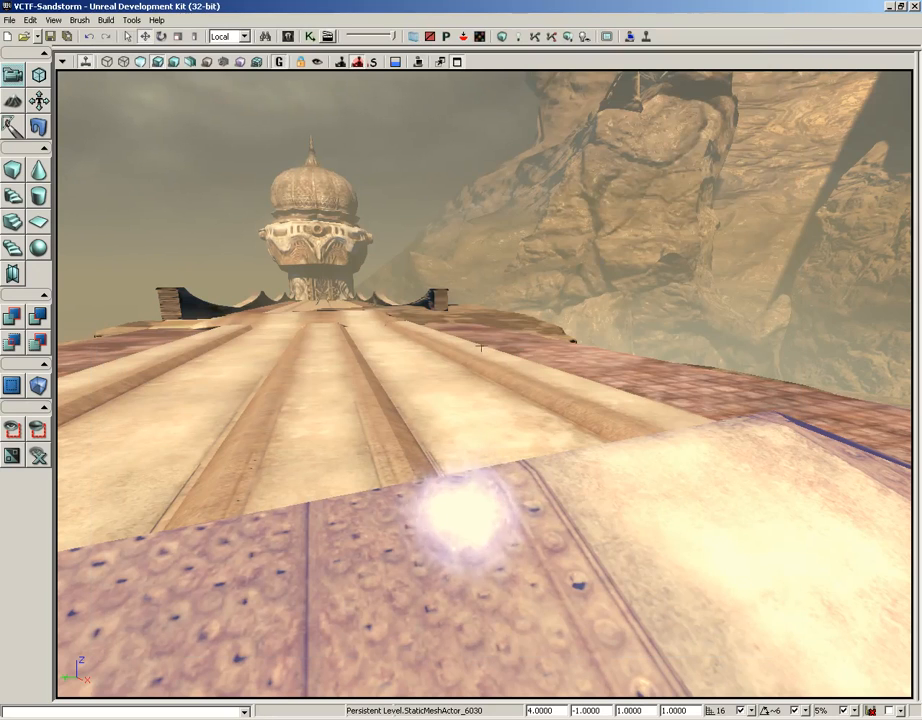
pyautogui.moveTo(497, 318); pyautogui.dragTo(527, 400, button='right')
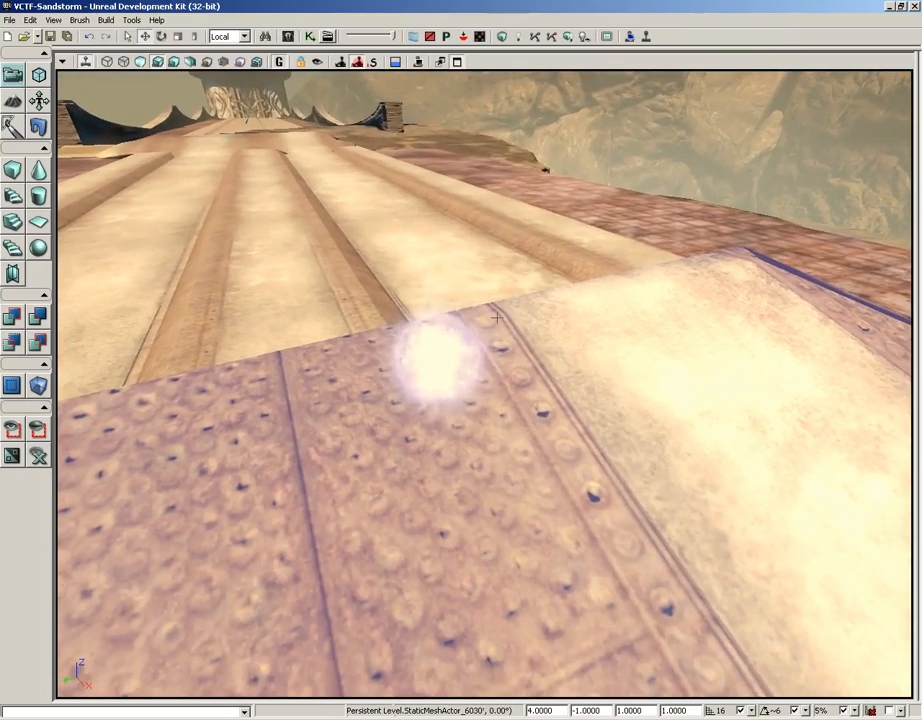
# - Approach the shock ball on the rooftop and turn on distance LOD for particle systems in the perspective viewport
pyautogui.moveTo(497, 318); pyautogui.dragTo(495, 245, button='right')
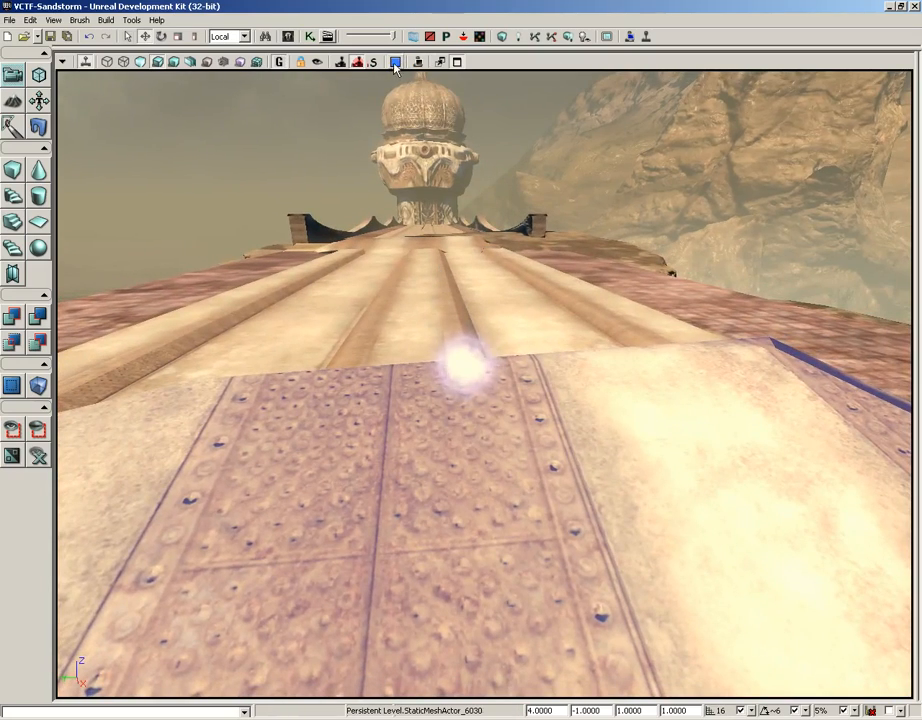
pyautogui.moveTo(496, 208)
pyautogui.mouseDown(button='right')
pyautogui.moveTo(476, 212)
pyautogui.moveTo(476, 186)
pyautogui.moveTo(498, 188)
pyautogui.mouseUp(button='right')
pyautogui.scroll(3, 496, 207)
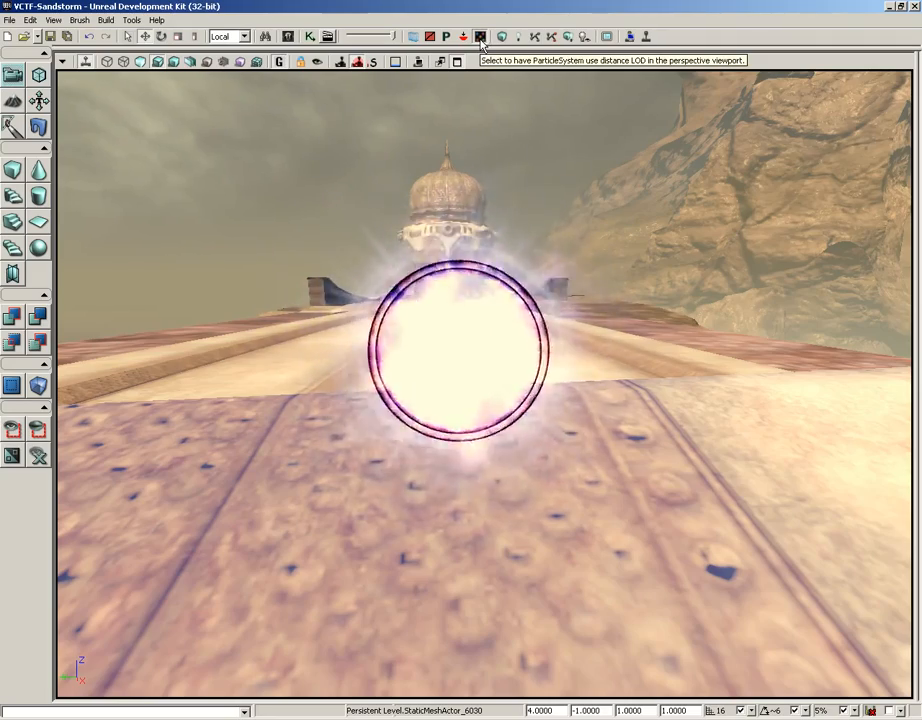
# - Examine the shock ball from varying distances to compare how its particle LOD changes between close-up and far views
pyautogui.moveTo(574, 226); pyautogui.dragTo(555, 232, button='right')
pyautogui.press('s')
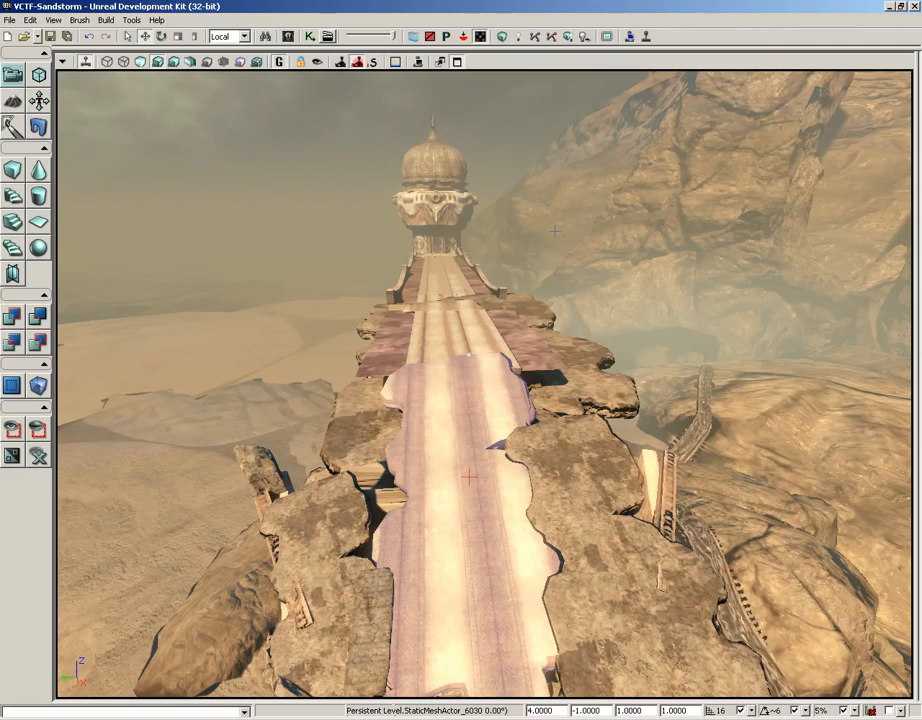
pyautogui.scroll(10, 554, 231)
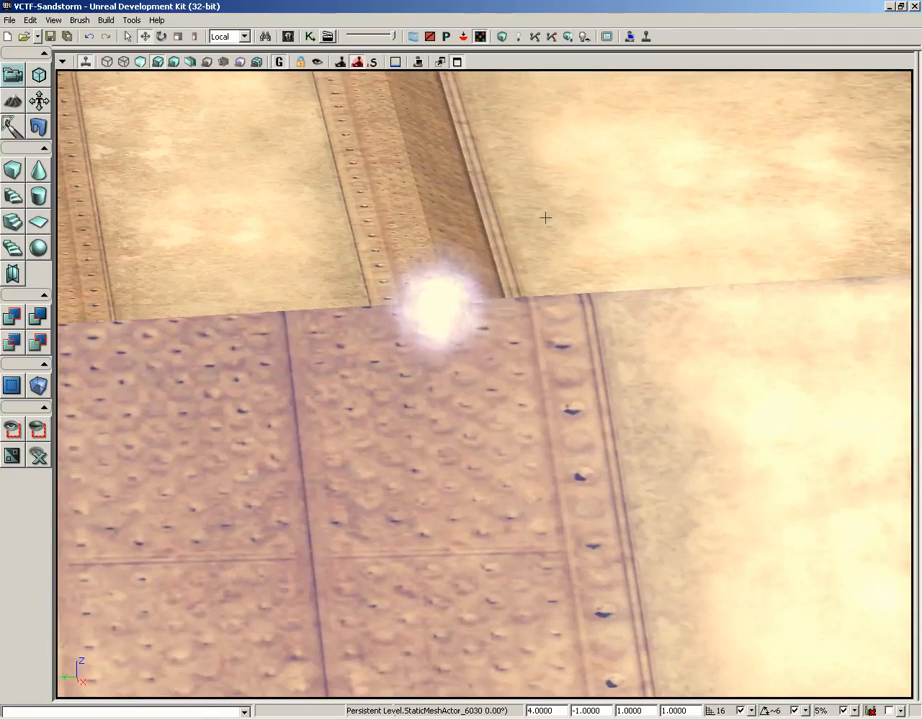
pyautogui.moveTo(545, 217); pyautogui.dragTo(545, 216, button='right')
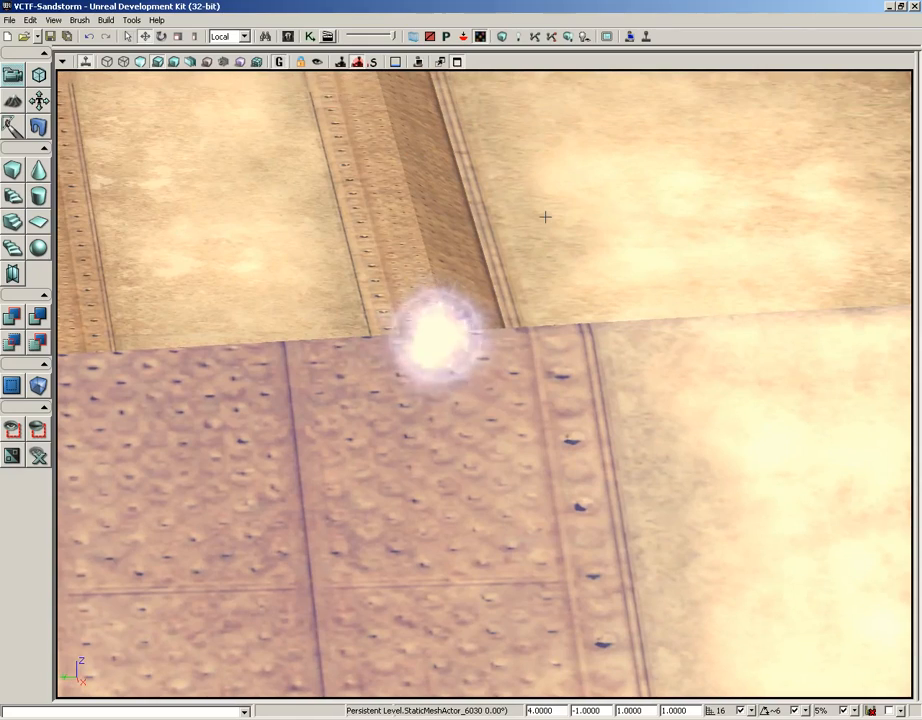
pyautogui.scroll(8, 545, 216)
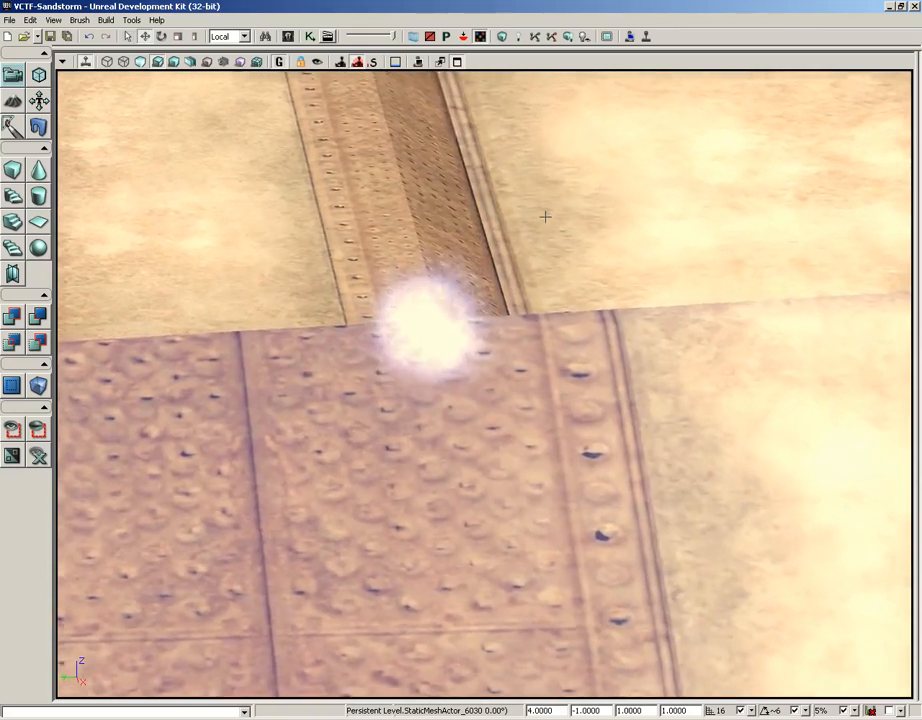
pyautogui.scroll(2, 545, 216)
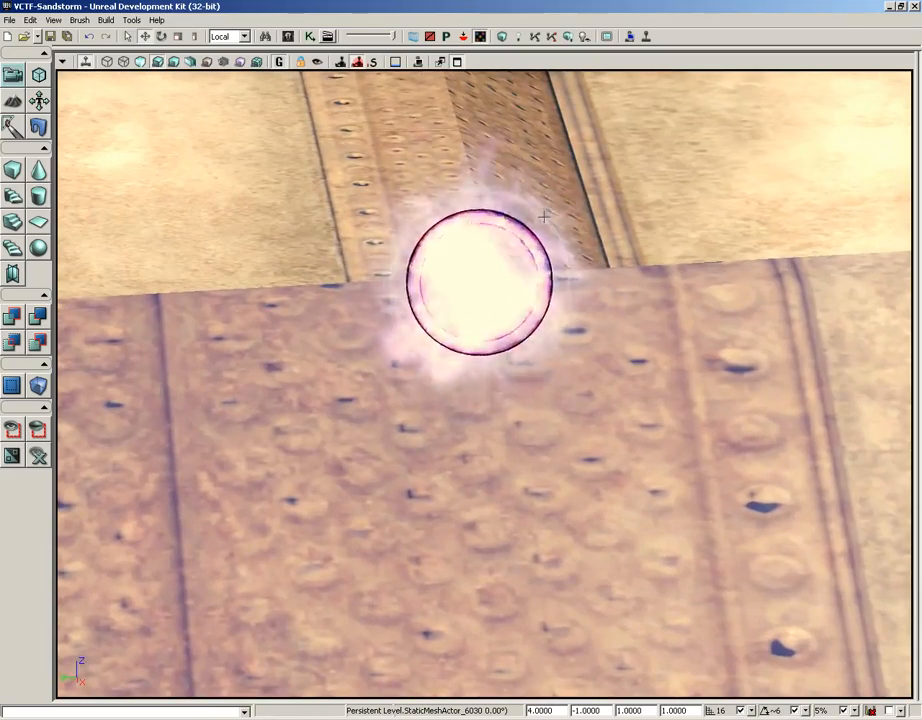
pyautogui.scroll(-3, 545, 216)
pyautogui.scroll(-3, 545, 216)
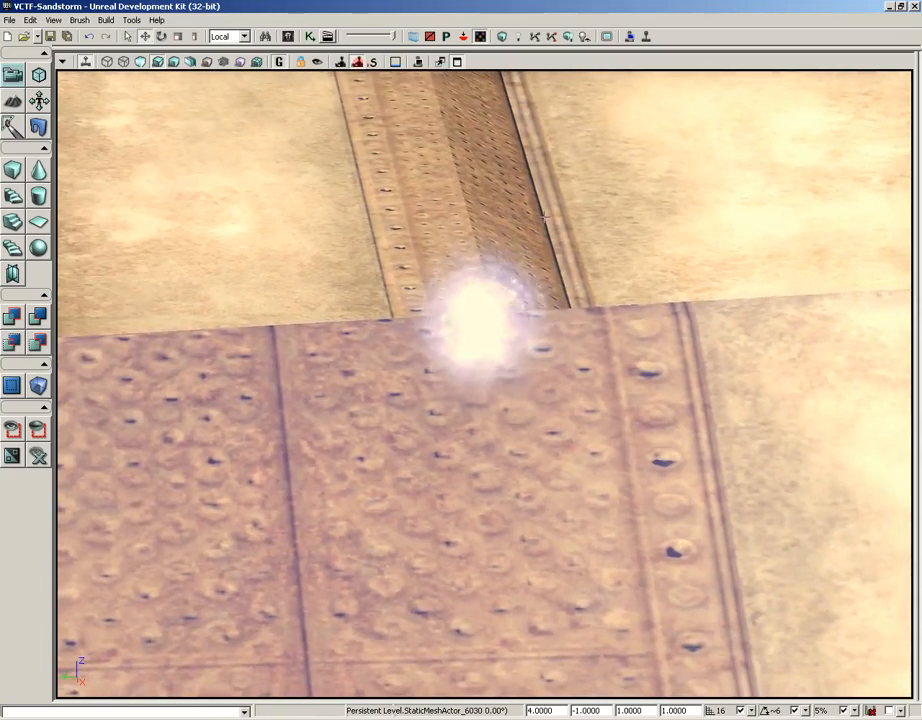
pyautogui.scroll(3, 545, 216)
pyautogui.scroll(-4, 545, 216)
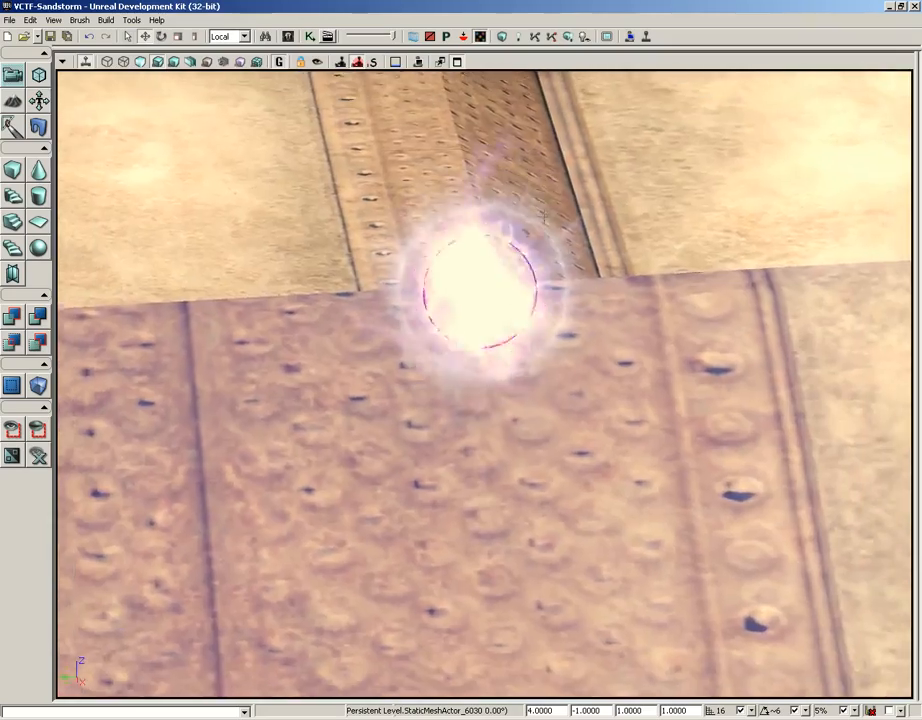
pyautogui.scroll(4, 545, 216)
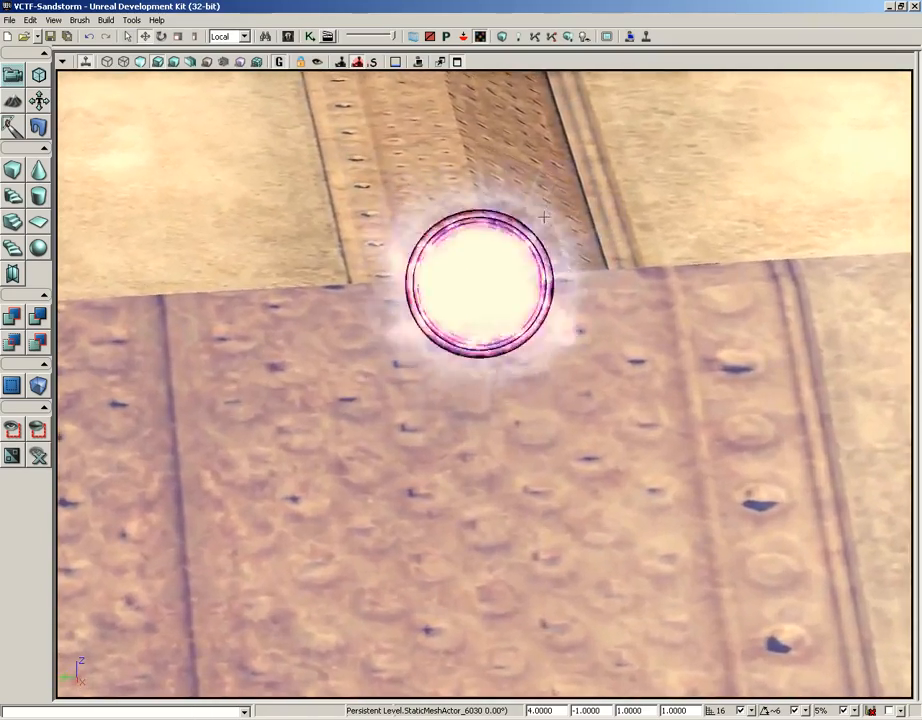
pyautogui.moveTo(545, 216); pyautogui.dragTo(545, 216, button='middle')
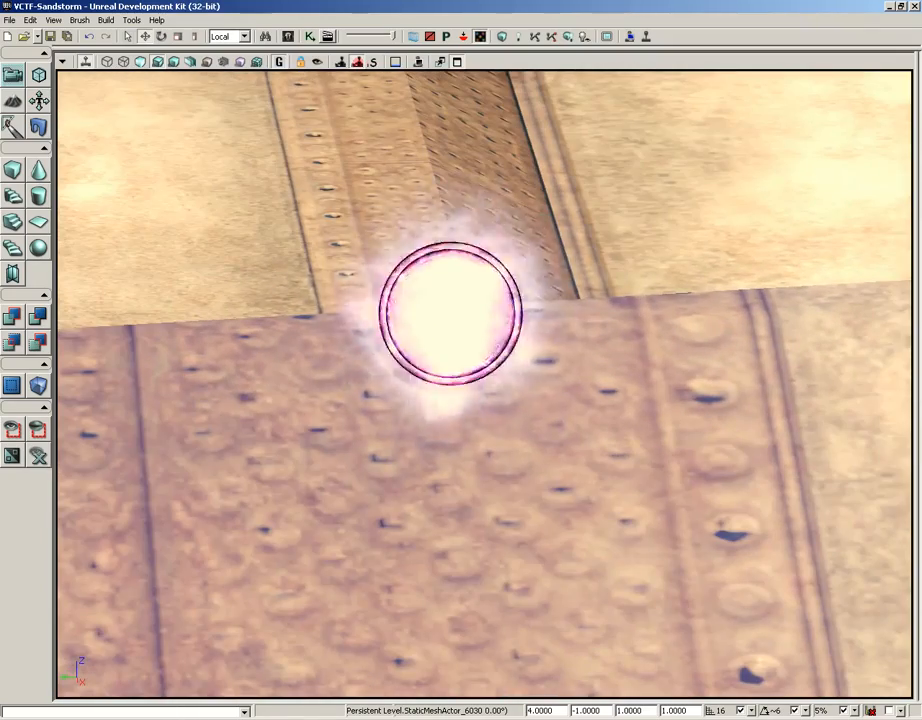
pyautogui.scroll(-10, 570, 227)
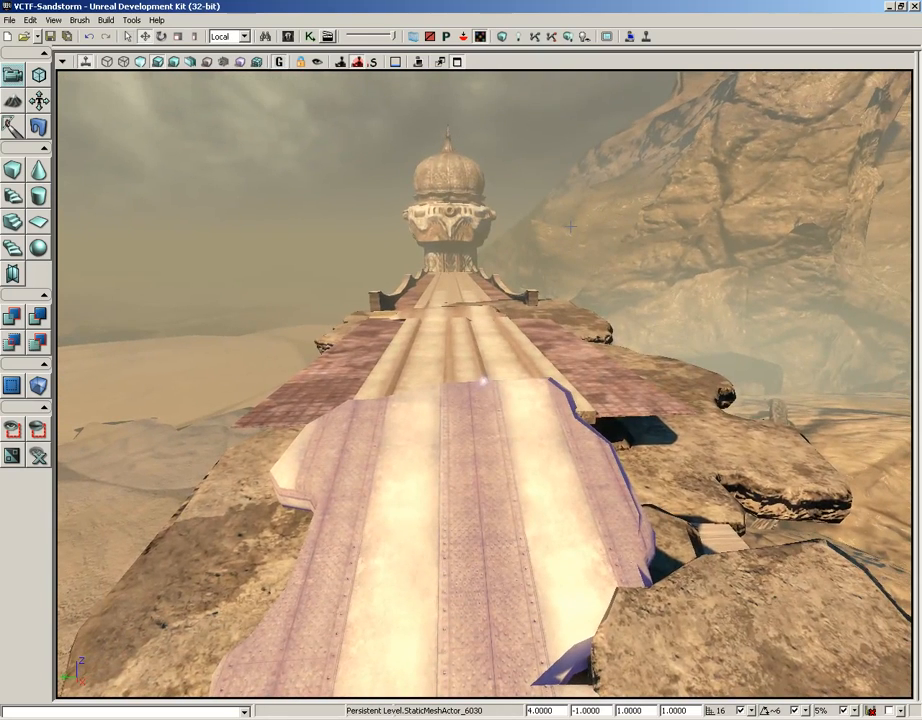